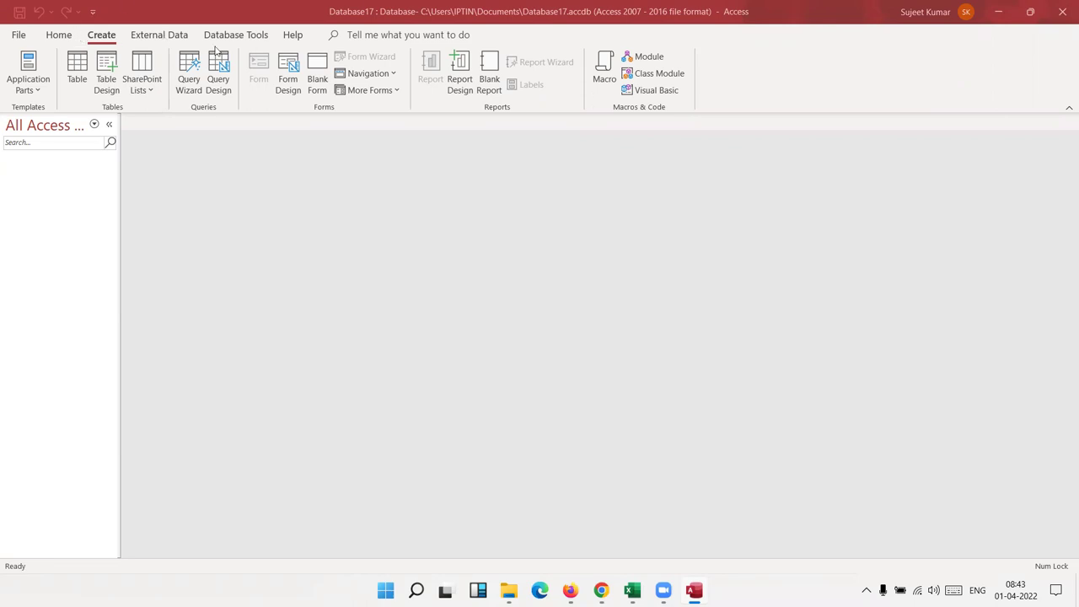
Create a blank form in Design view and widen its Detail area to about 16 cm.
left_click(287, 78)
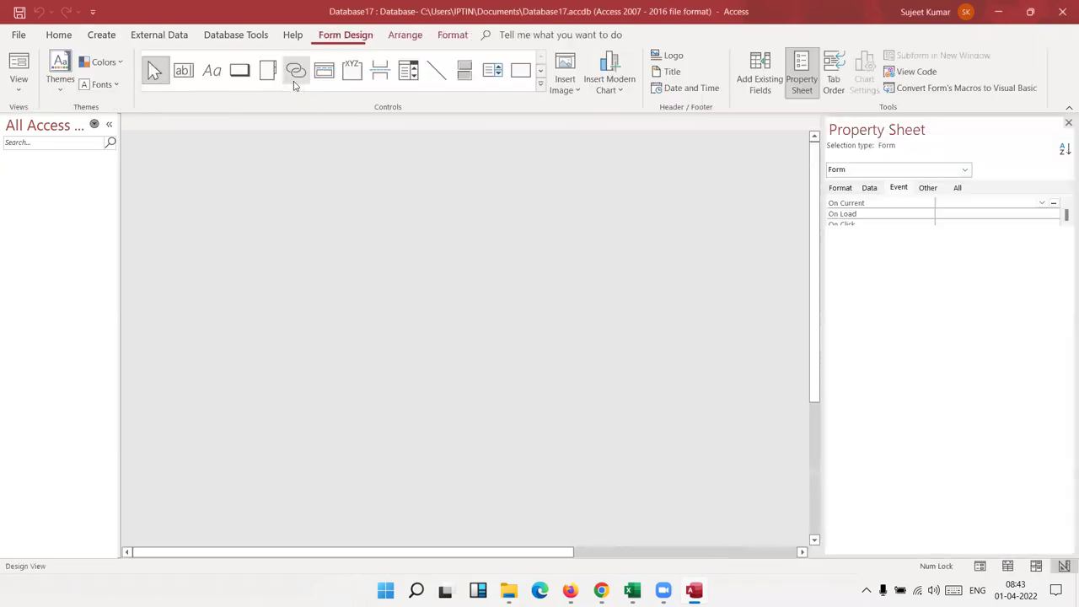
left_click(459, 437)
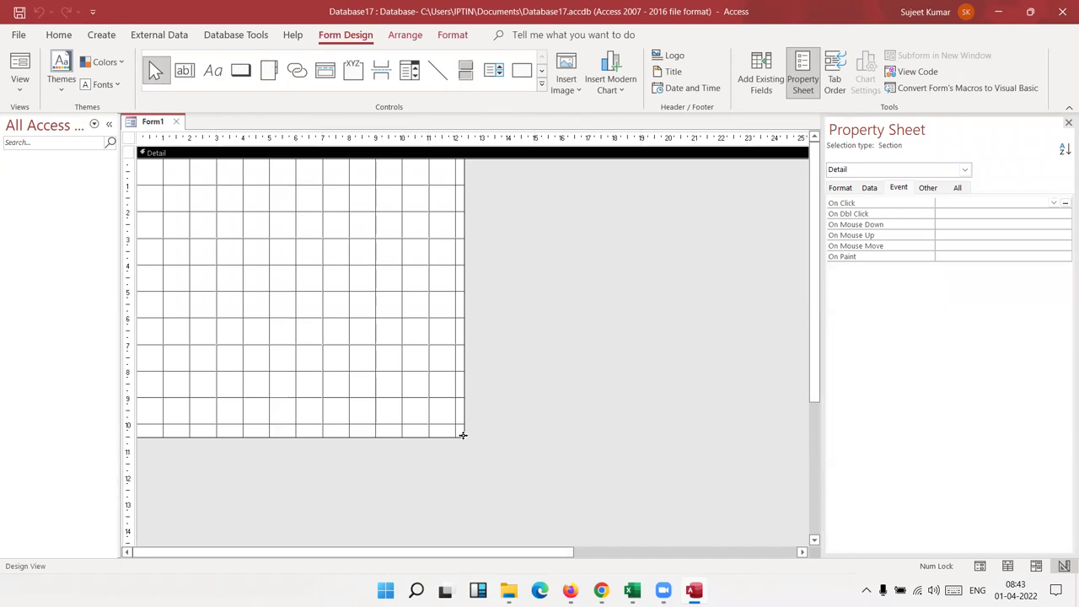
left_click_drag(462, 435, 558, 426)
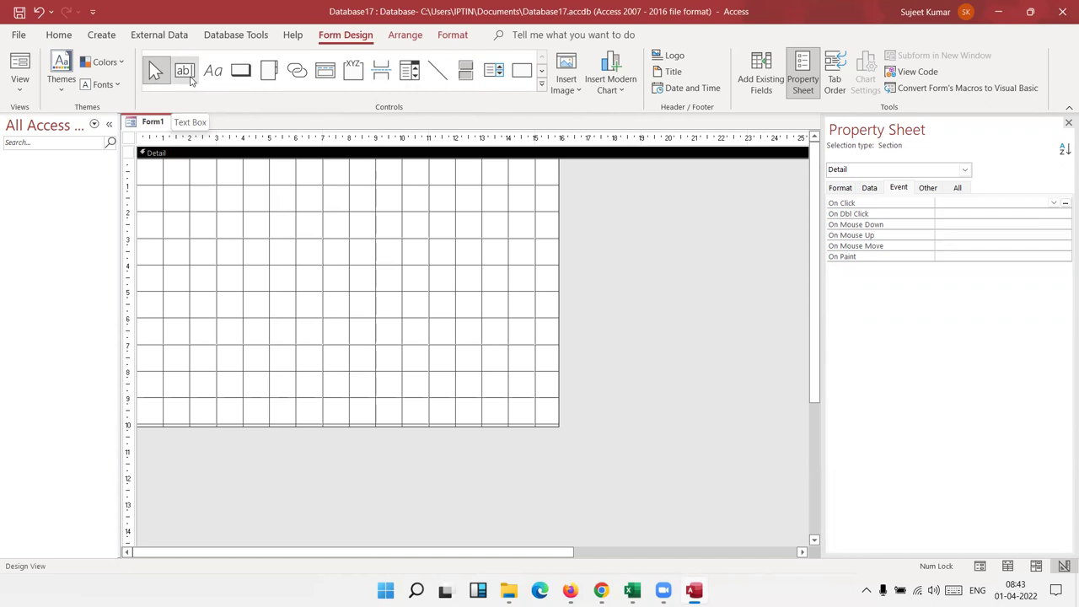
Draw an unbound text box on the form grid and make it shorter and narrower.
left_click(184, 71)
mouse_move(264, 204)
left_mouse_down()
mouse_move(353, 255)
mouse_move(401, 241)
left_mouse_up()
left_click(312, 243)
left_click(345, 235)
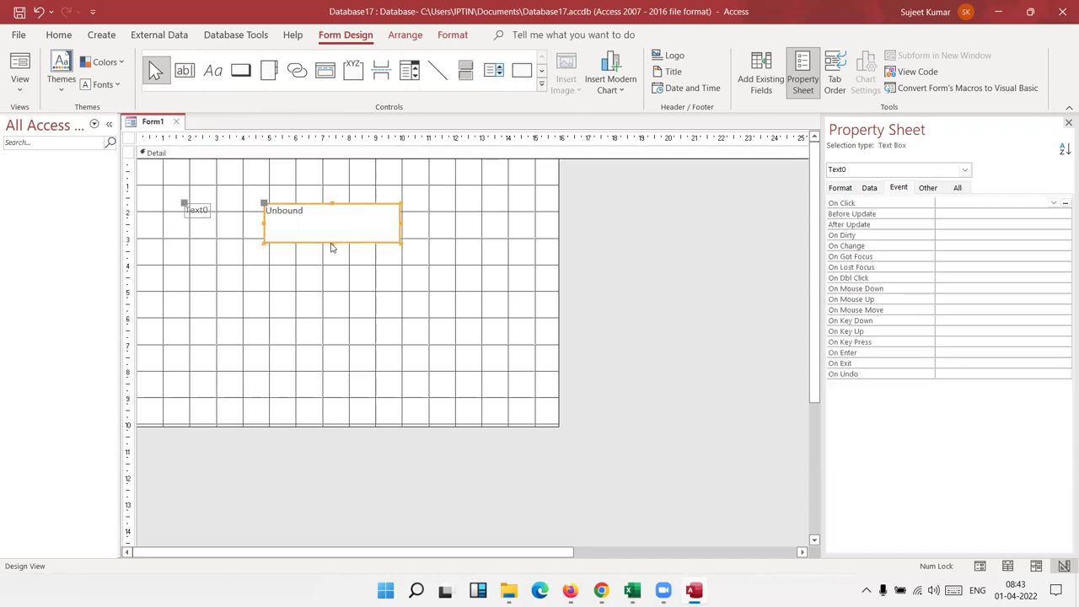
left_click(333, 249)
left_click(334, 242)
left_click(334, 239)
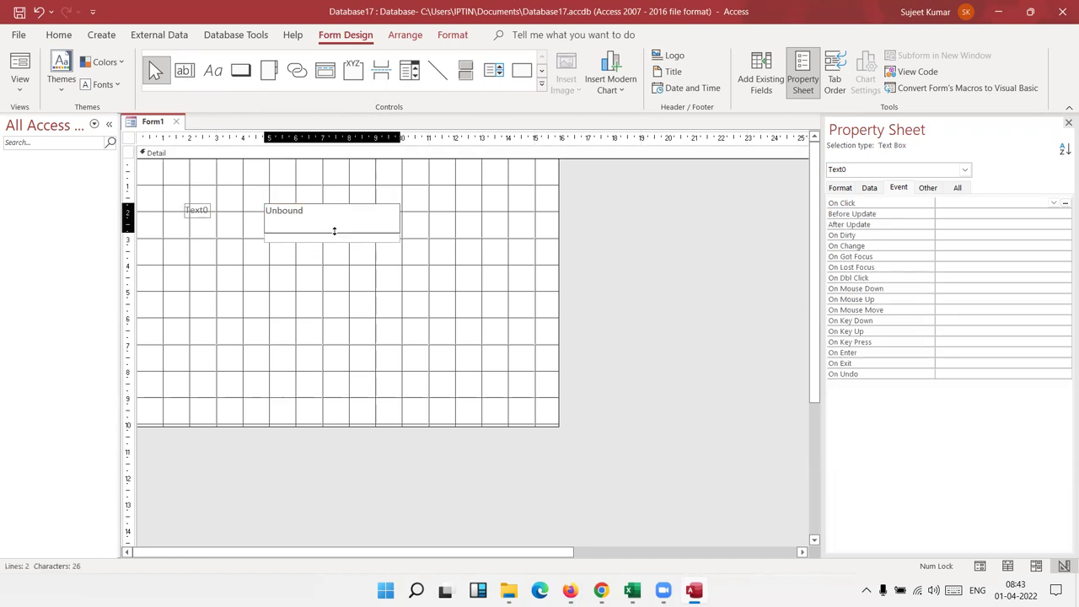
left_click(404, 228)
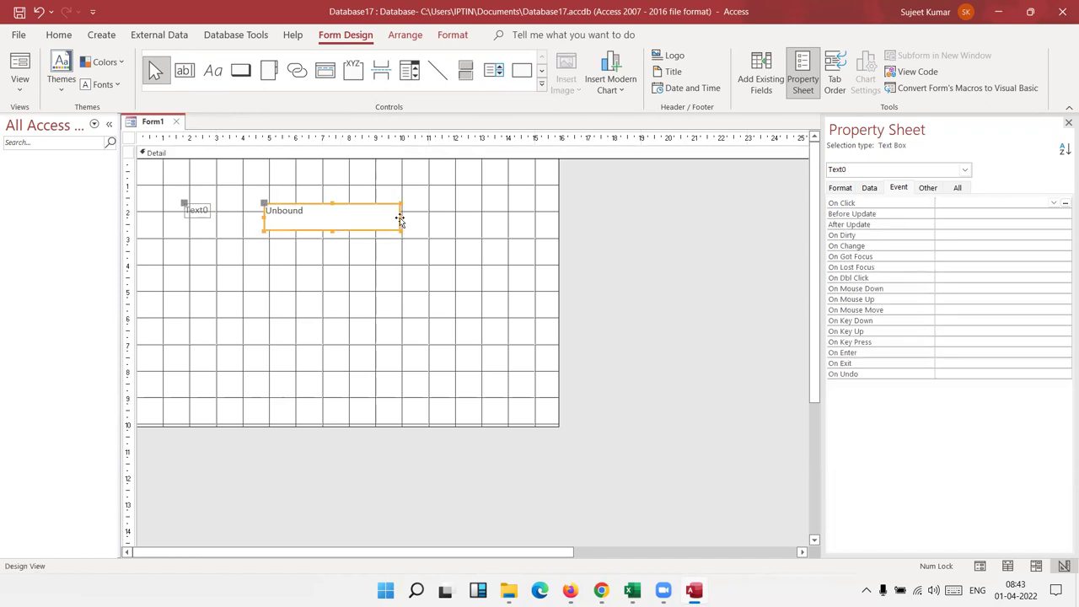
left_click(376, 217)
left_click(375, 217)
Move the Text0 label beside its box and change its caption to P.
left_click(188, 241)
left_click(190, 211)
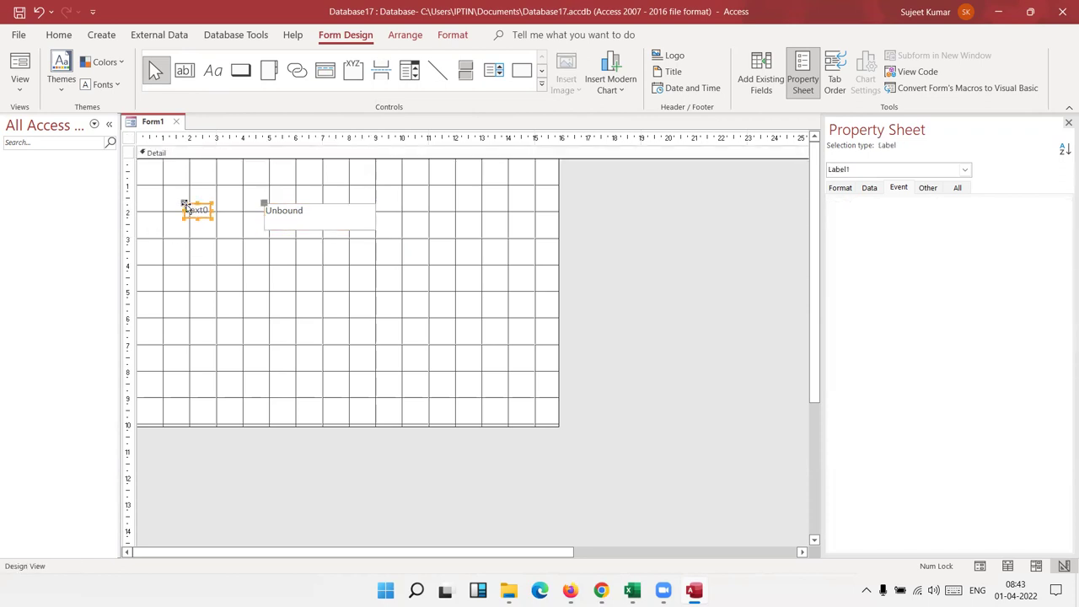
left_click_drag(190, 211, 224, 212)
double_click(239, 214)
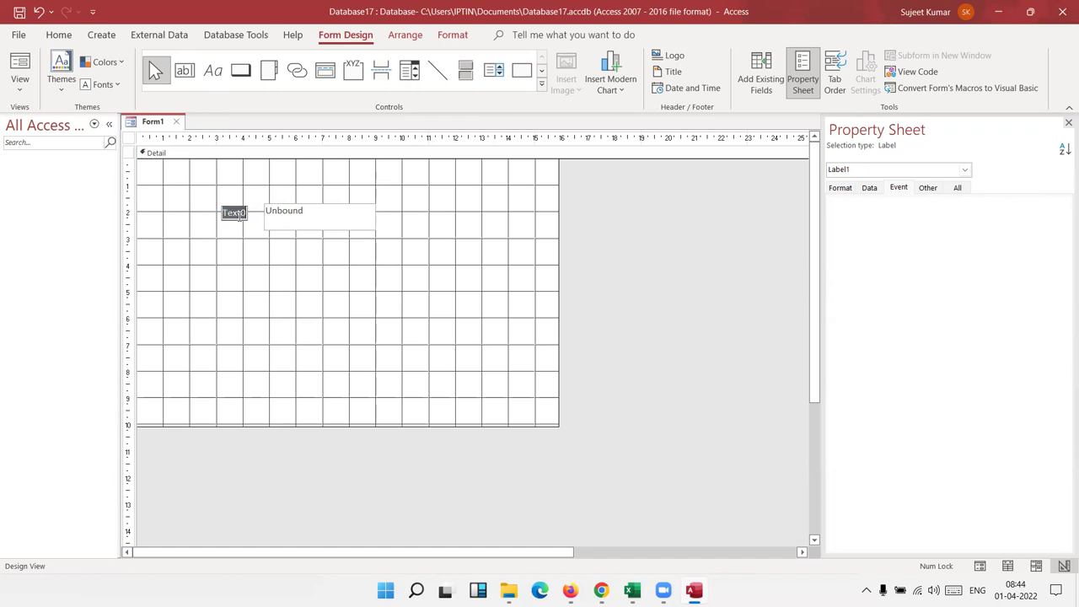
type("P")
left_click(260, 242)
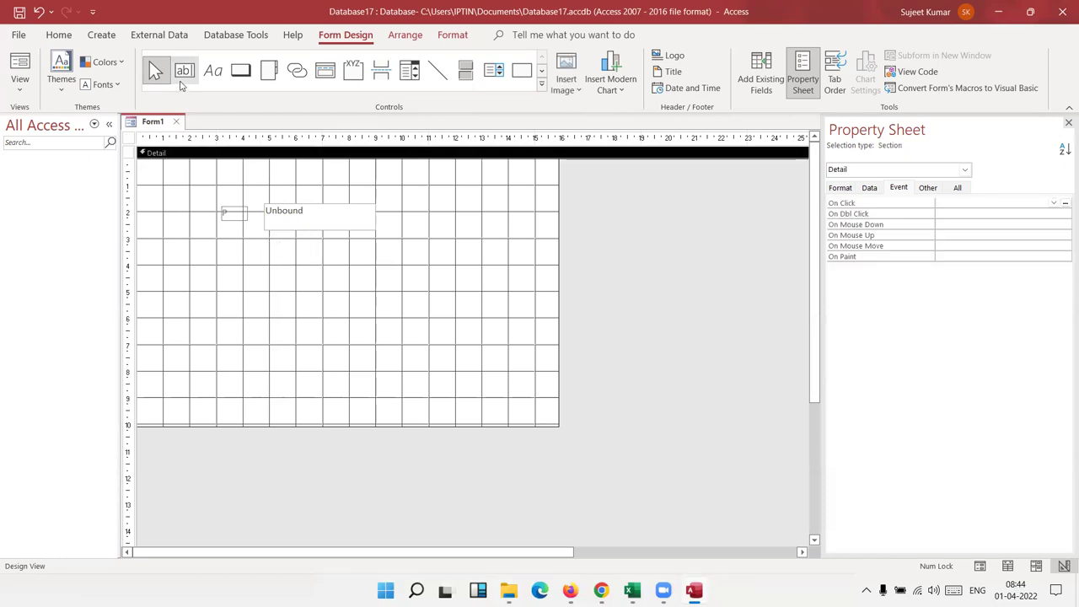
Draw a second text box below the first and label it Rate.
left_click(183, 77)
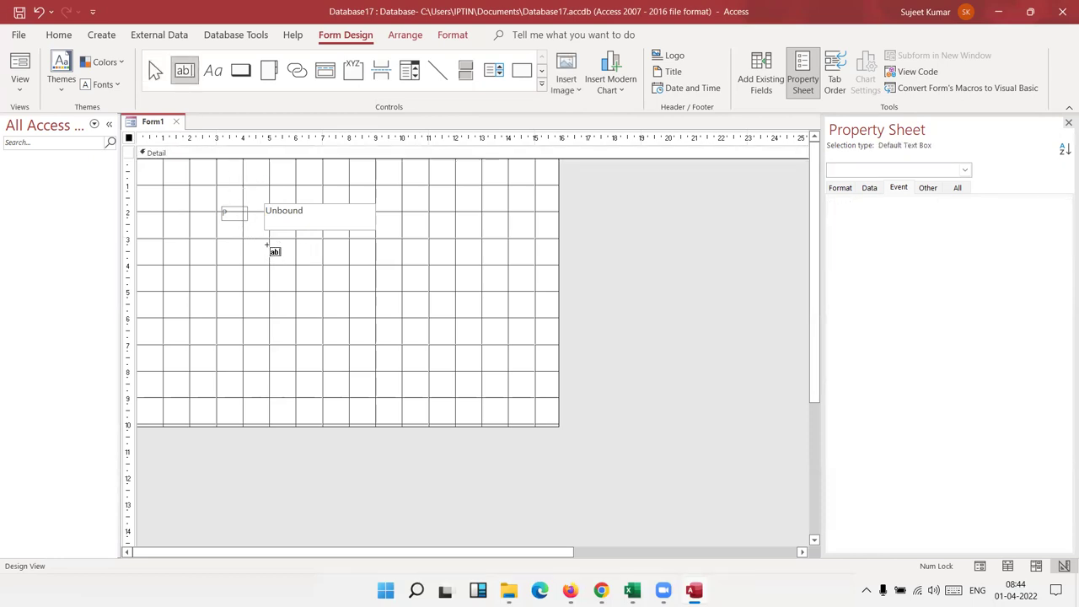
left_click_drag(267, 245, 311, 270)
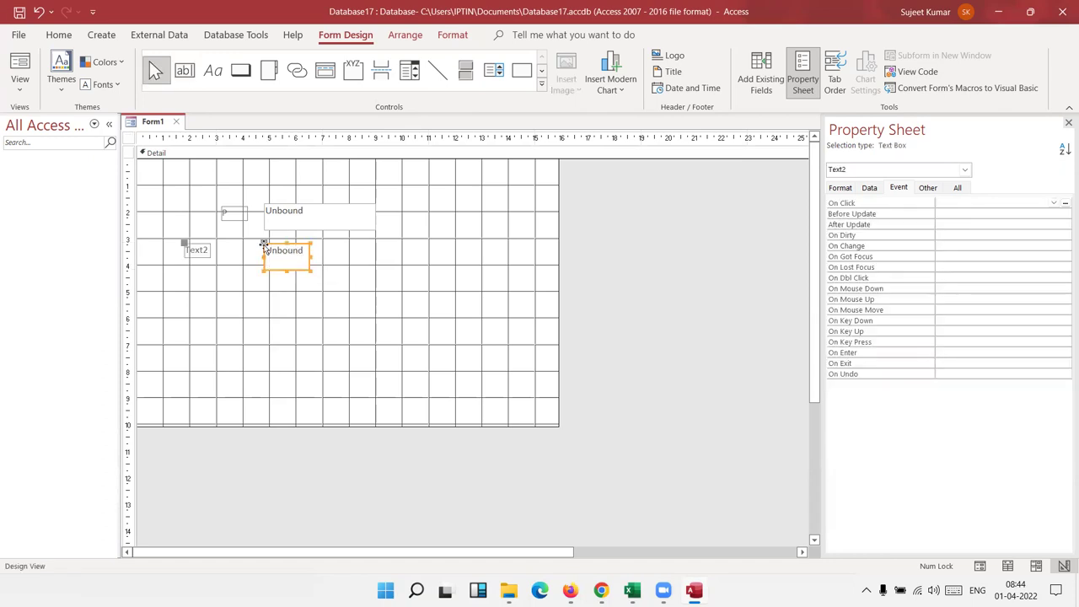
left_click_drag(264, 242, 268, 240)
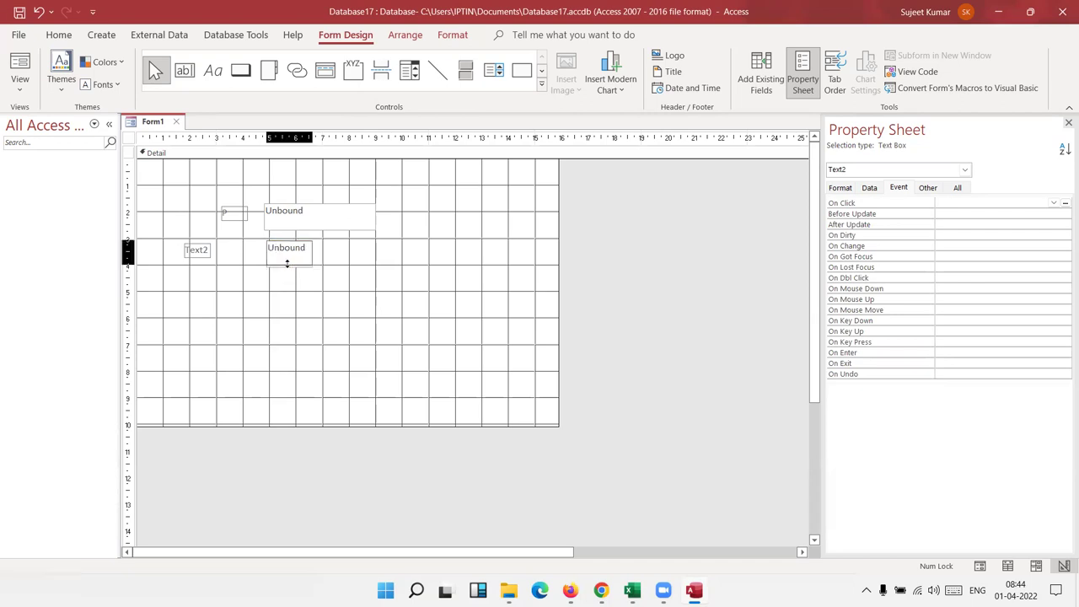
left_click(190, 247)
left_click_drag(189, 243, 217, 244)
double_click(230, 250)
type("Rate")
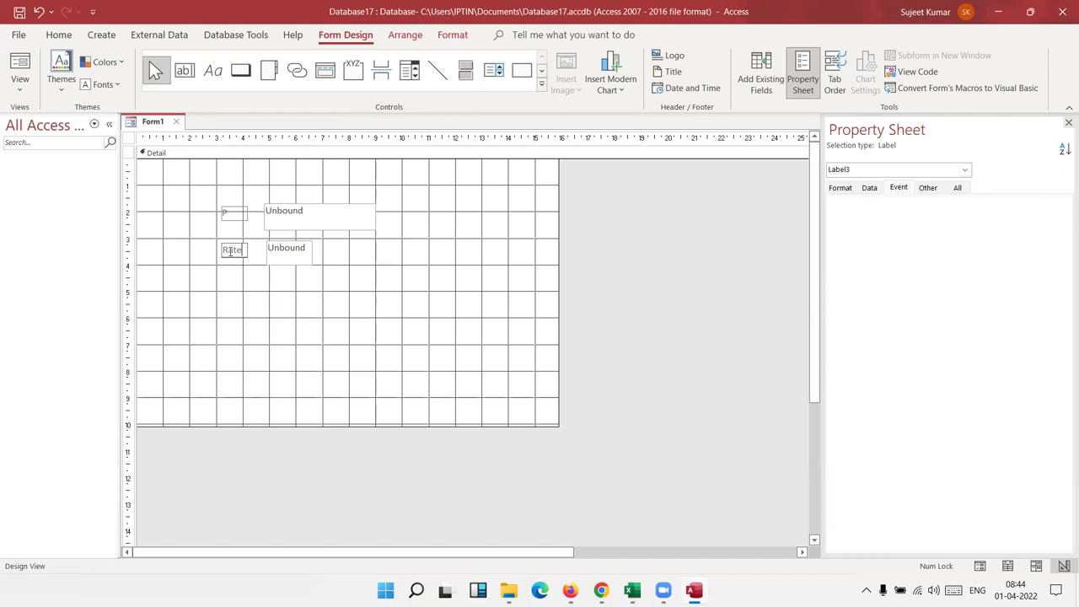
left_click(322, 315)
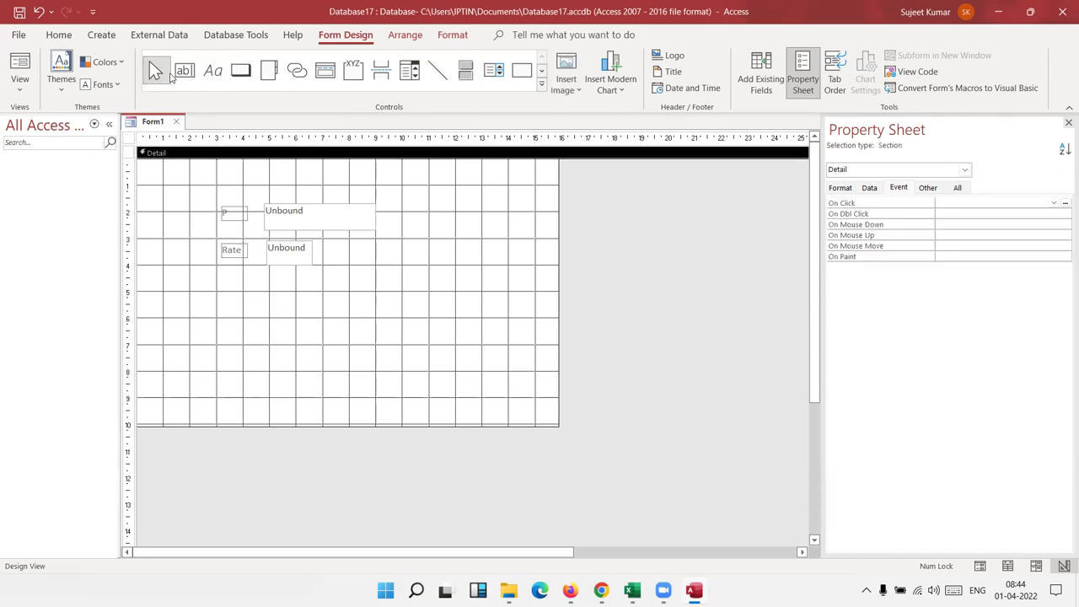
Add a narrow % label just right of the Rate box.
left_click(216, 72)
left_click_drag(324, 242, 357, 263)
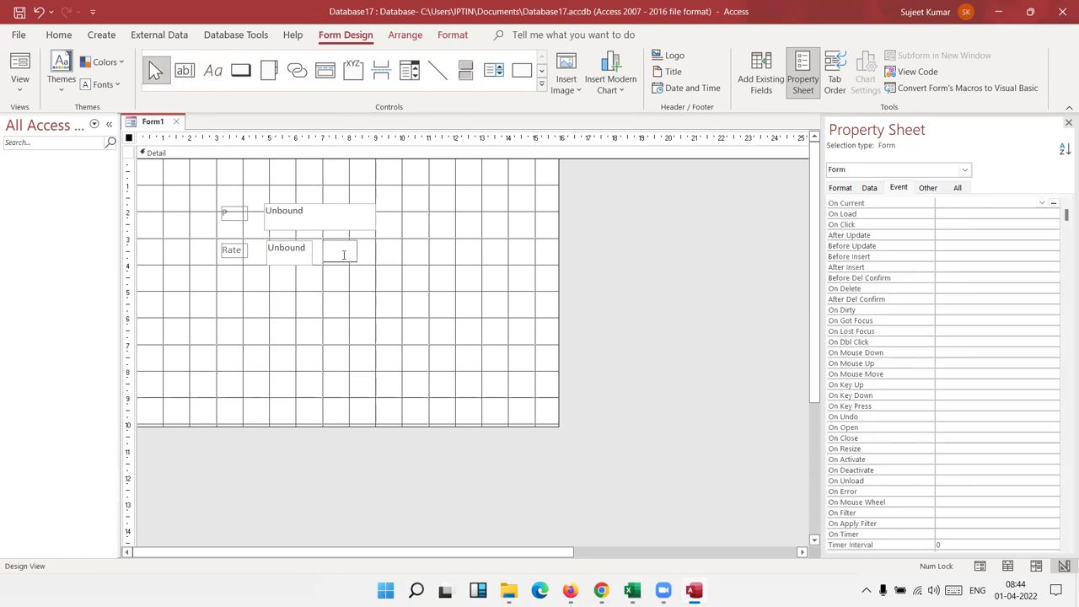
type("%")
left_click(396, 288)
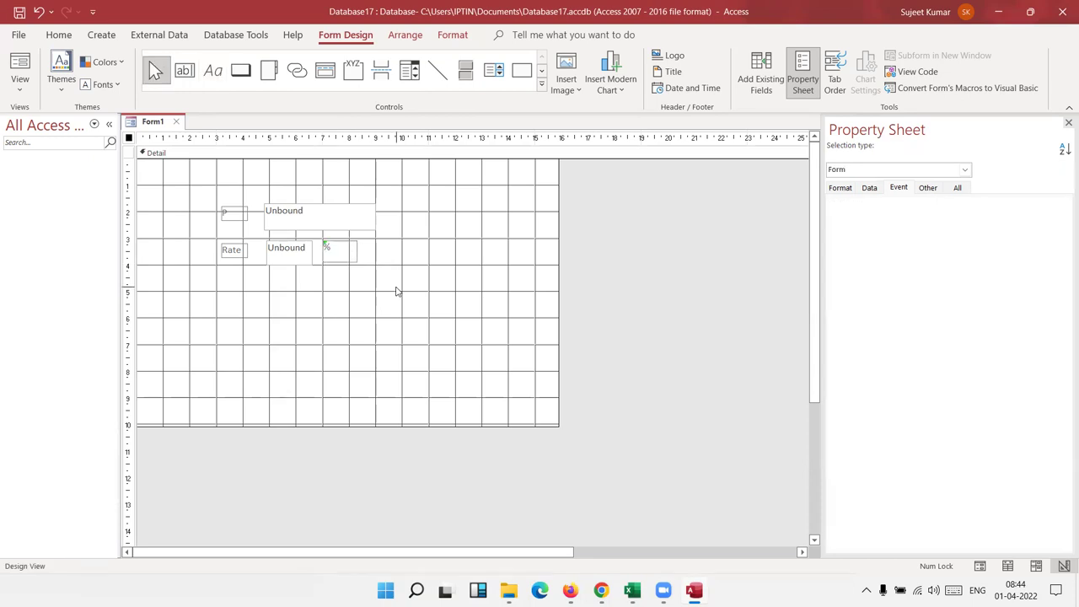
left_click(352, 259)
left_click_drag(355, 261, 338, 260)
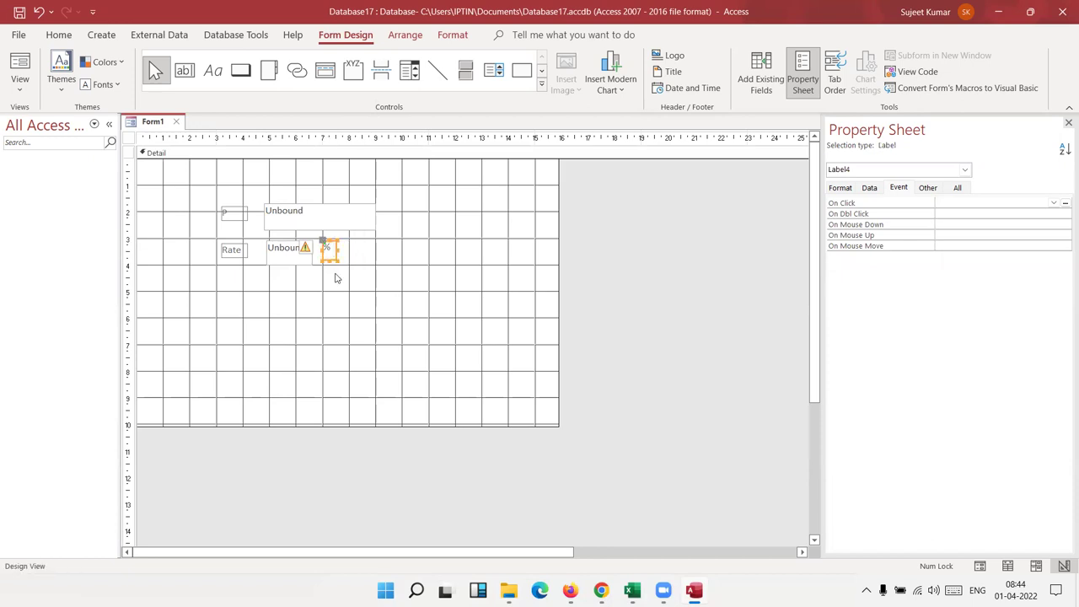
left_click(335, 278)
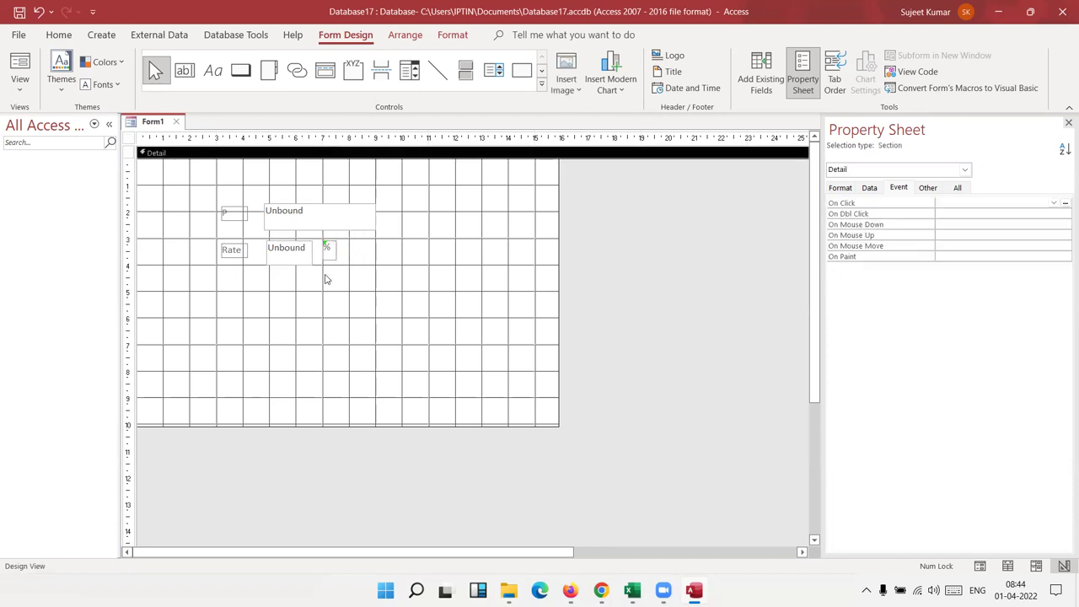
Draw a third text box below Rate, label it Time, and align the label beside it.
left_click(266, 305)
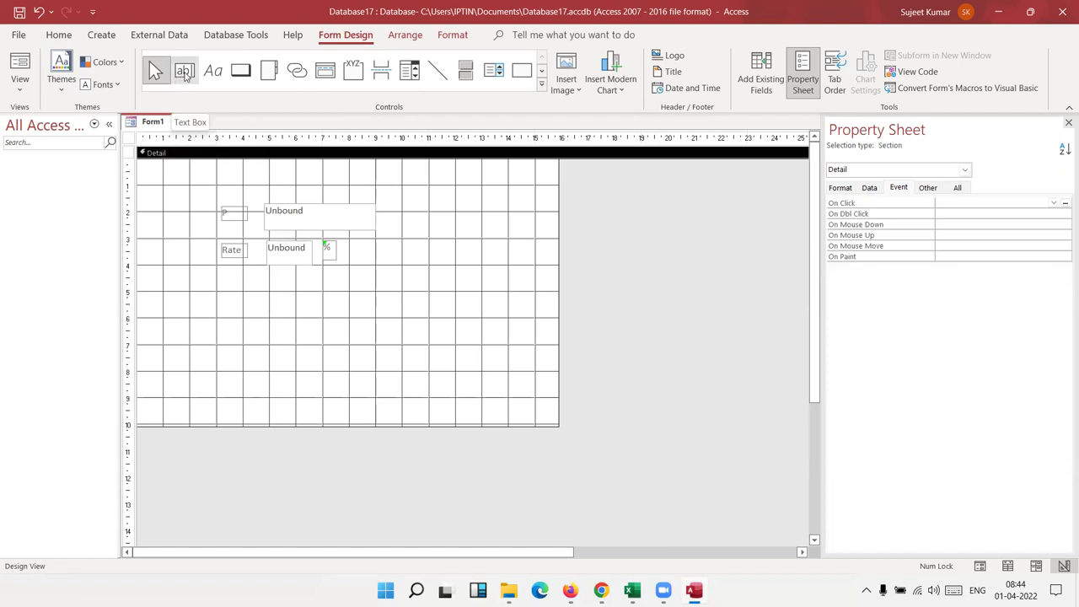
left_click(184, 73)
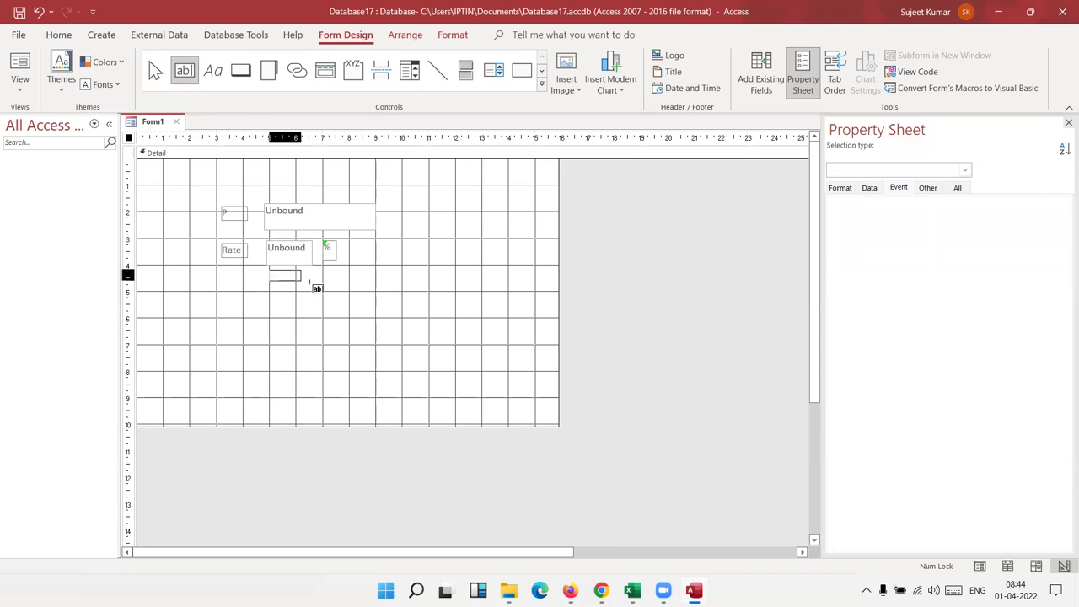
left_click_drag(268, 269, 336, 297)
left_click(203, 278)
left_click(205, 278)
double_click(204, 278)
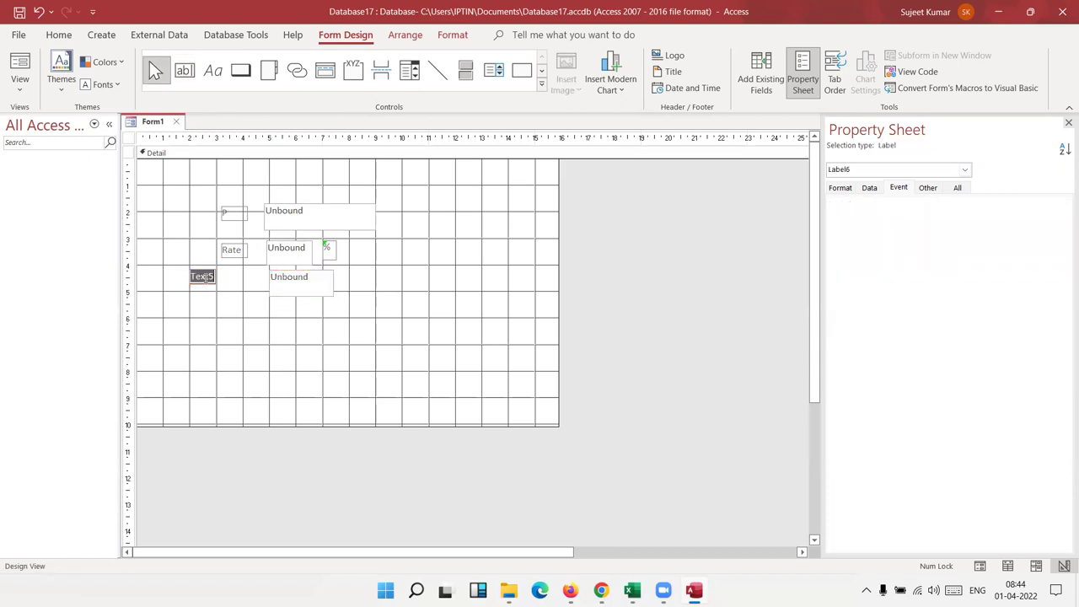
type("Time")
left_click(212, 299)
left_click(204, 278)
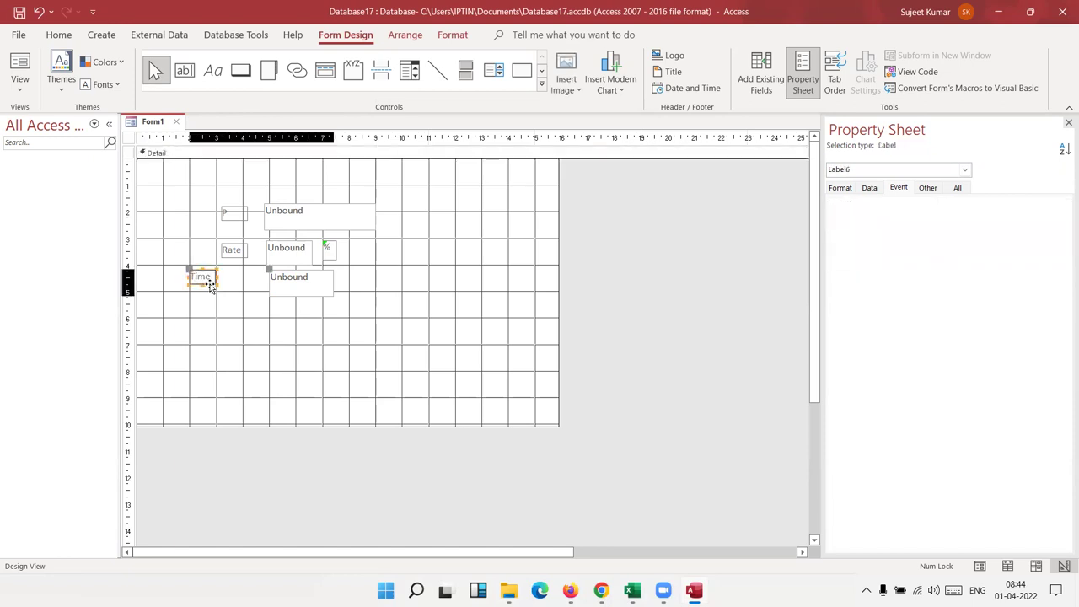
left_click(274, 293)
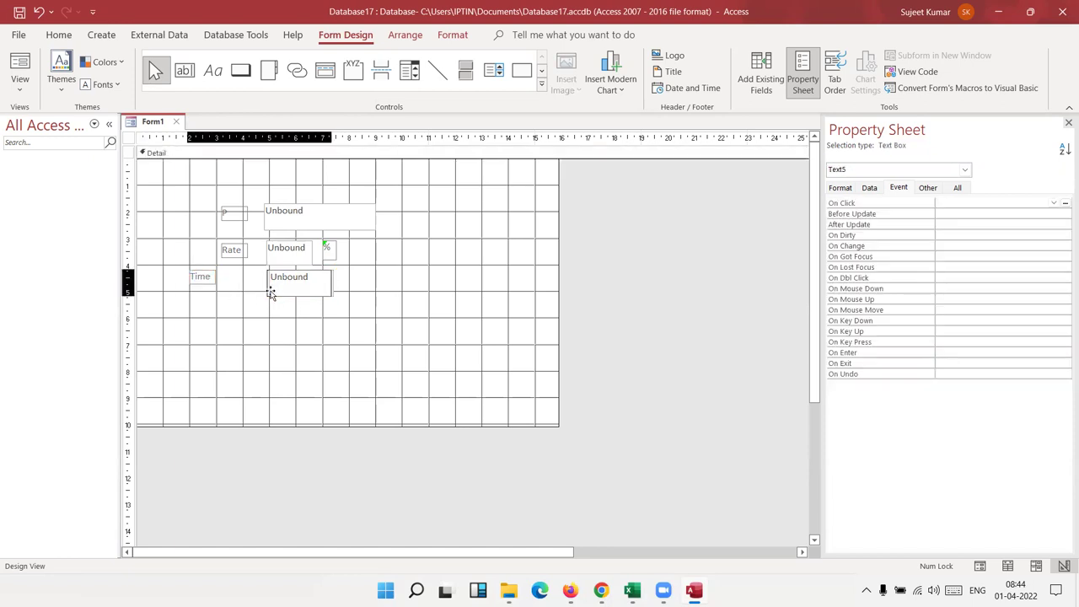
left_click_drag(271, 293, 265, 292)
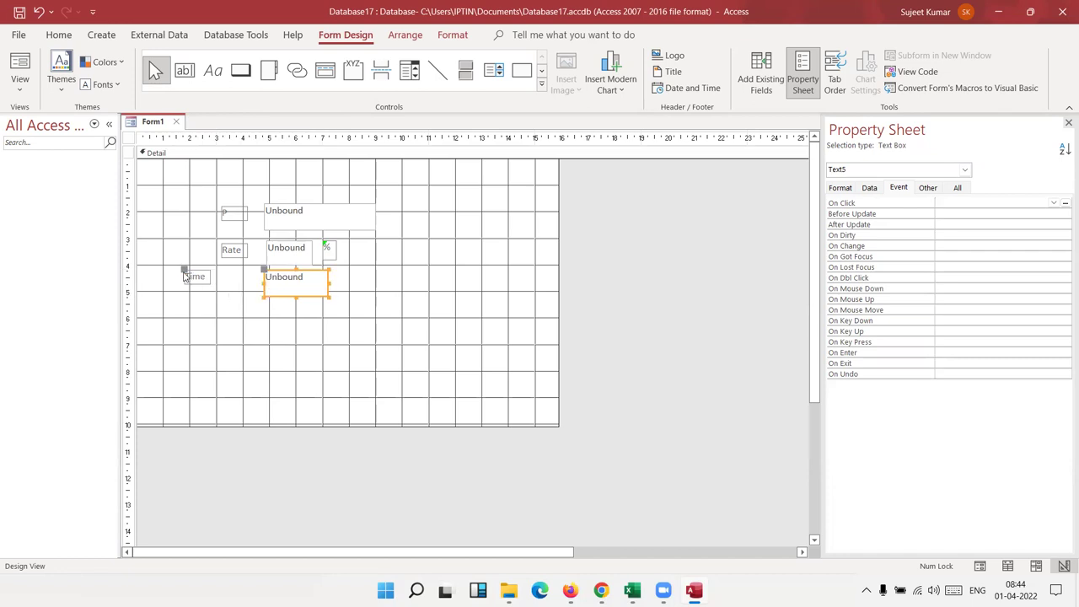
left_click_drag(185, 276, 220, 274)
Narrow the Time input box slightly.
left_click(283, 288)
left_click(285, 288)
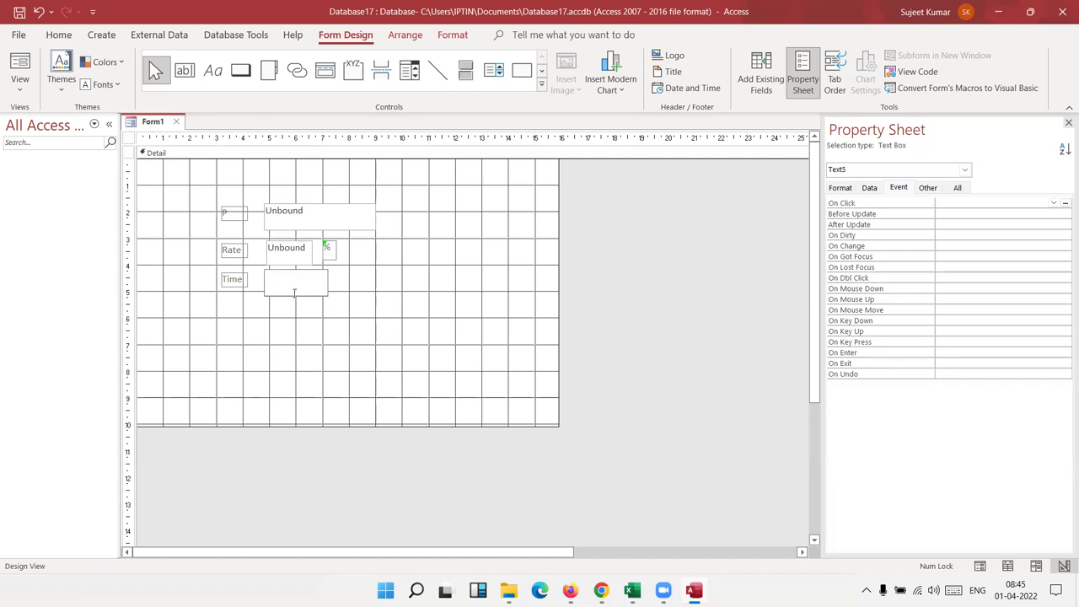
left_click(296, 290)
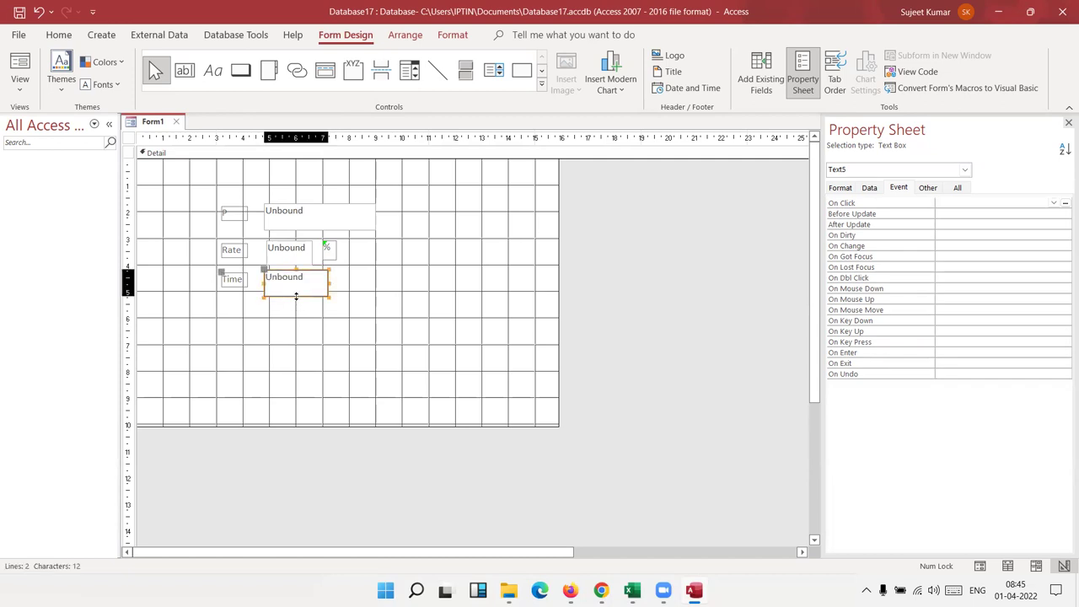
left_click(296, 291)
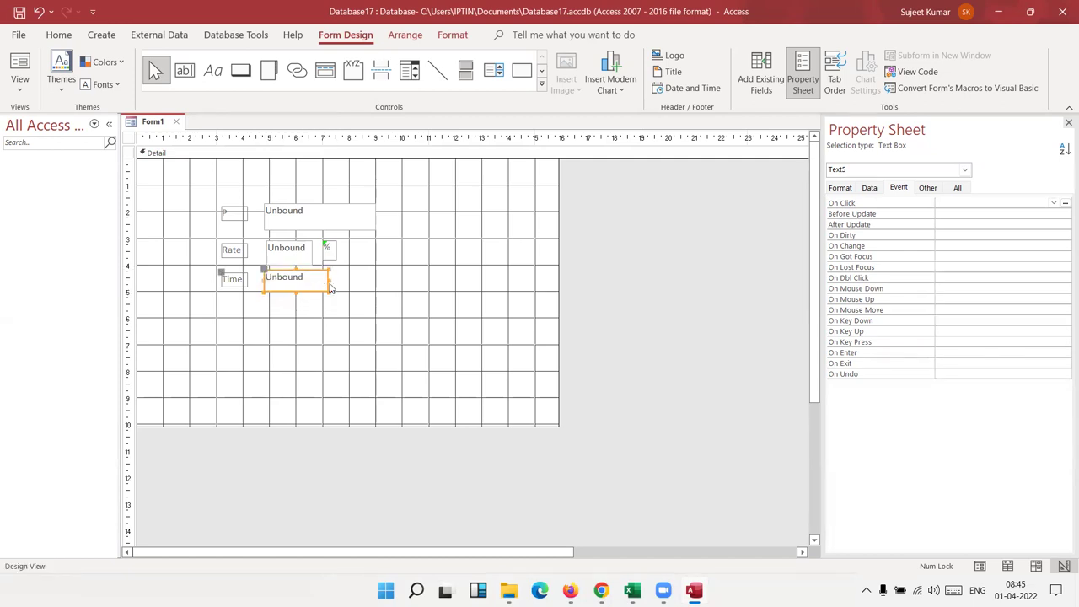
left_click_drag(328, 279, 315, 279)
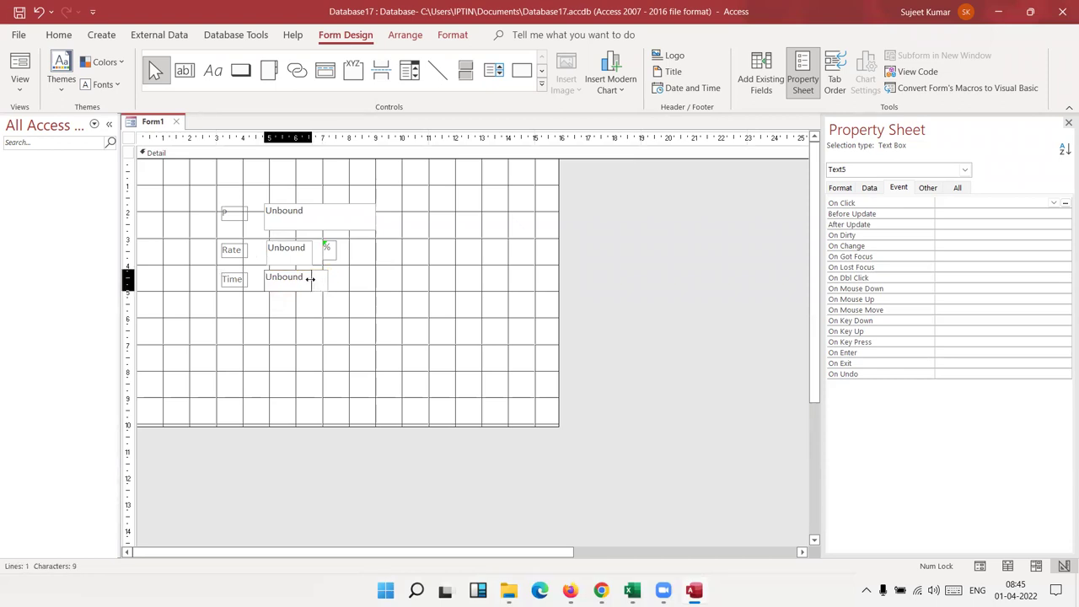
left_click(333, 354)
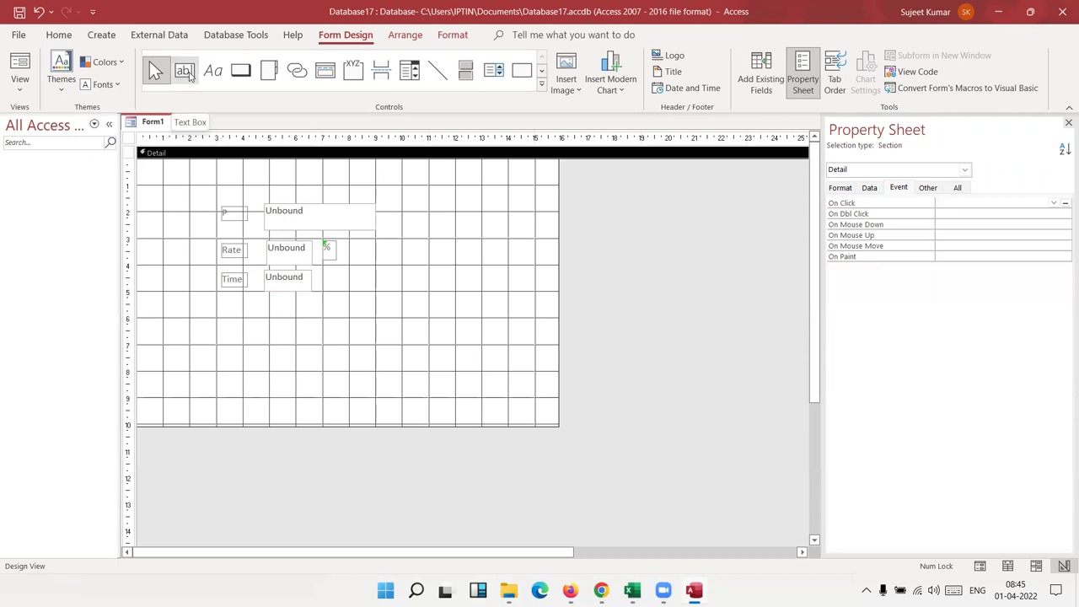
Draw a text box typed Months right of Time, then delete it.
left_click(185, 71)
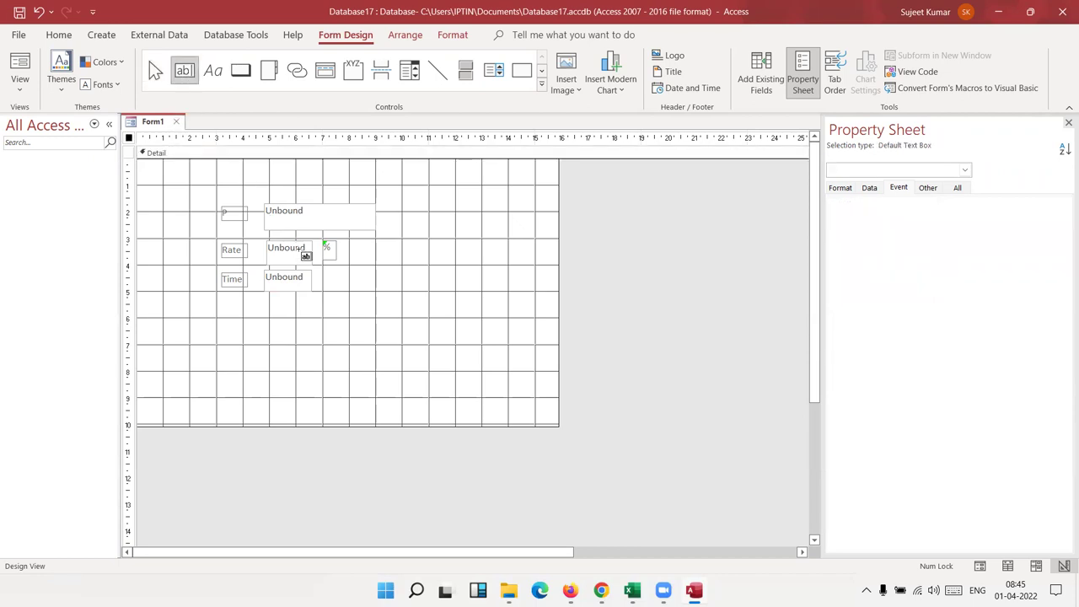
left_click_drag(319, 270, 356, 284)
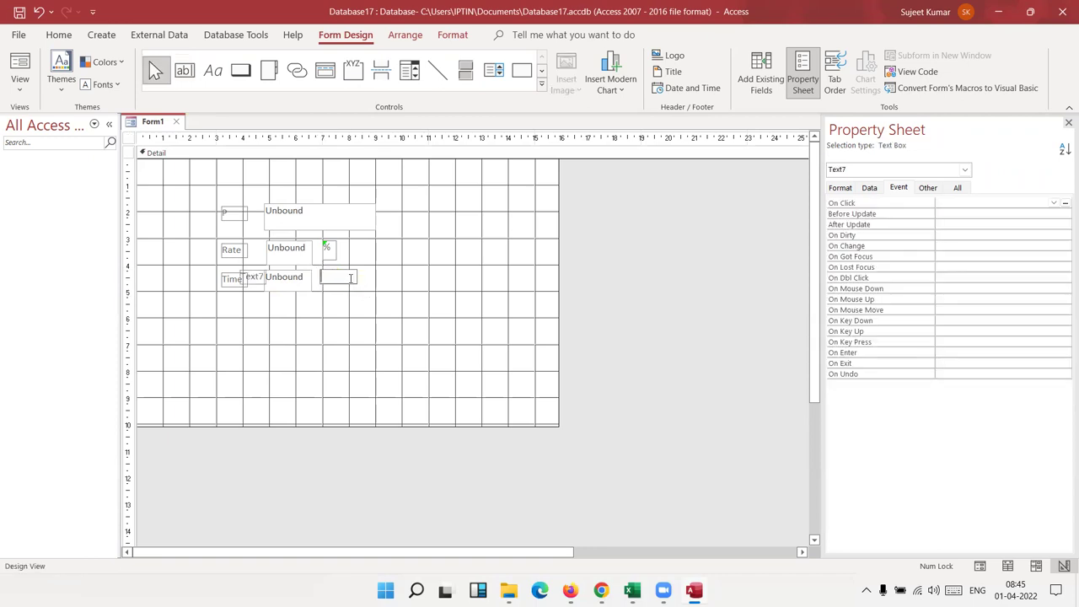
type("Month")
left_click(407, 336)
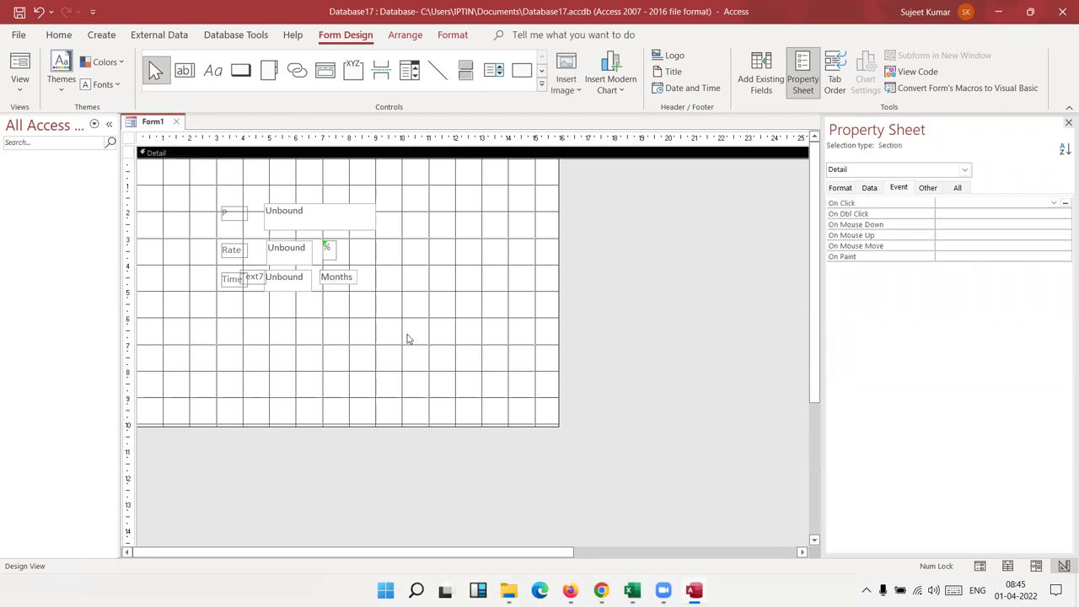
left_click(323, 283)
left_click(323, 281)
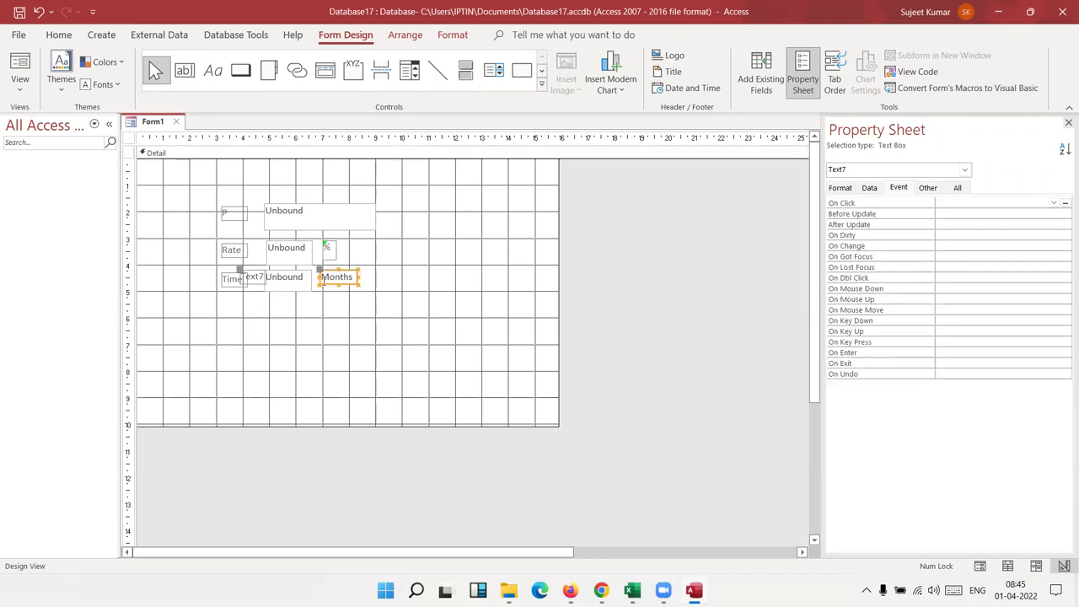
key("Delete")
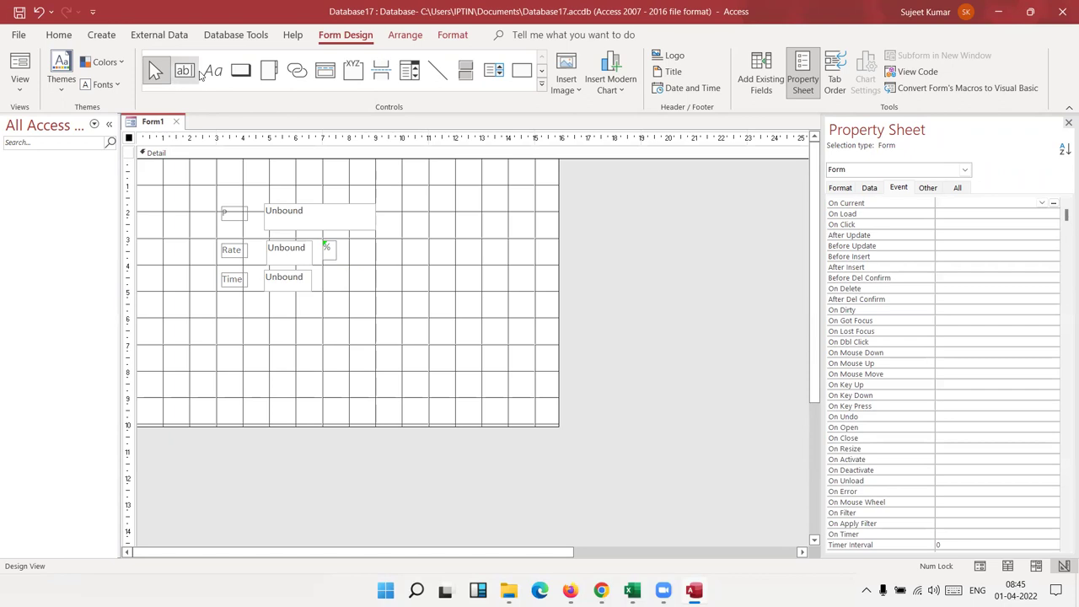
Add a Months label just right of the Time box.
left_click(213, 70)
left_click_drag(323, 270, 356, 288)
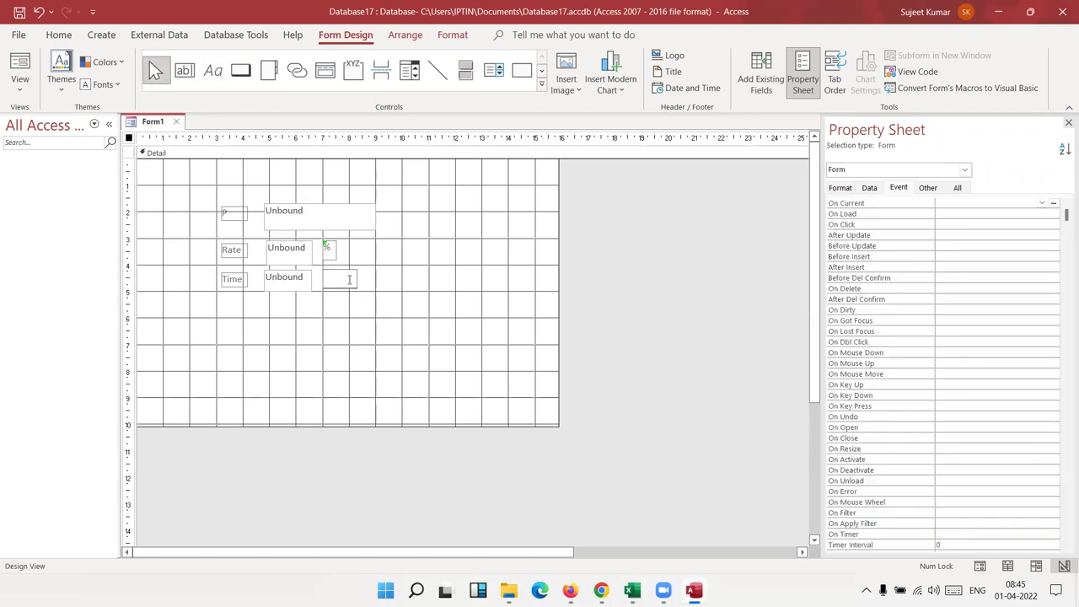
type("Months")
left_click(380, 347)
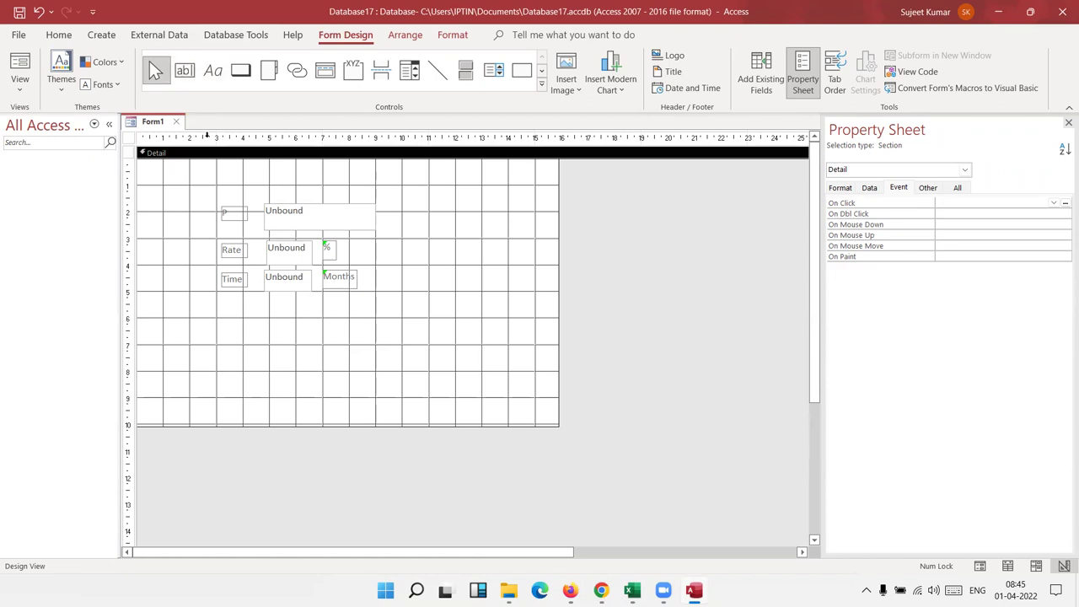
Draw a wide text box below the Time row, rename its Text10 label to EMI, and move it beside the box.
left_click(184, 70)
left_click_drag(331, 332, 433, 366)
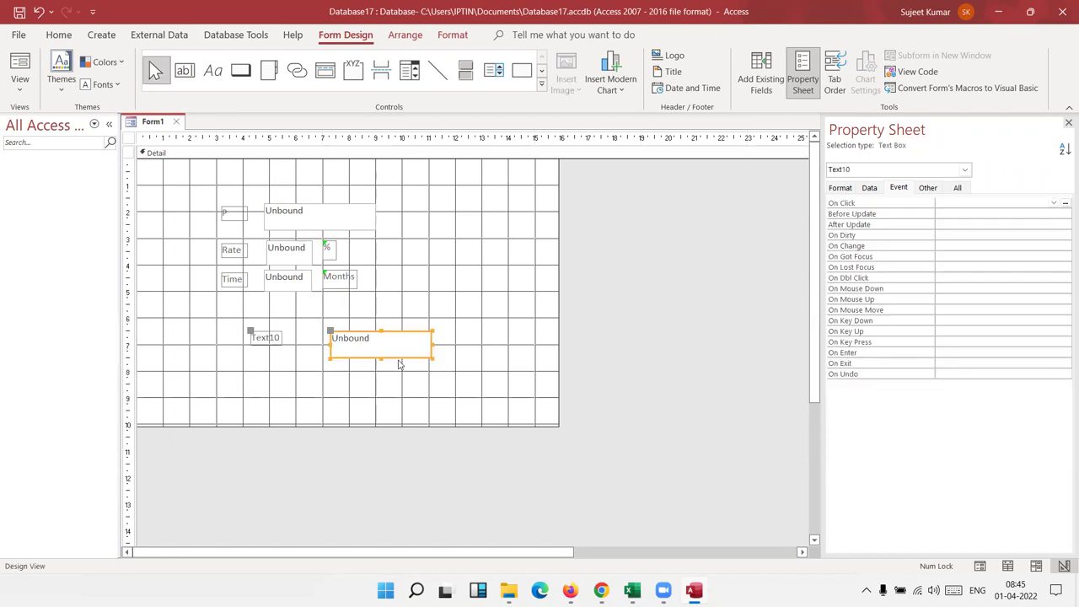
left_click(271, 337)
double_click(272, 338)
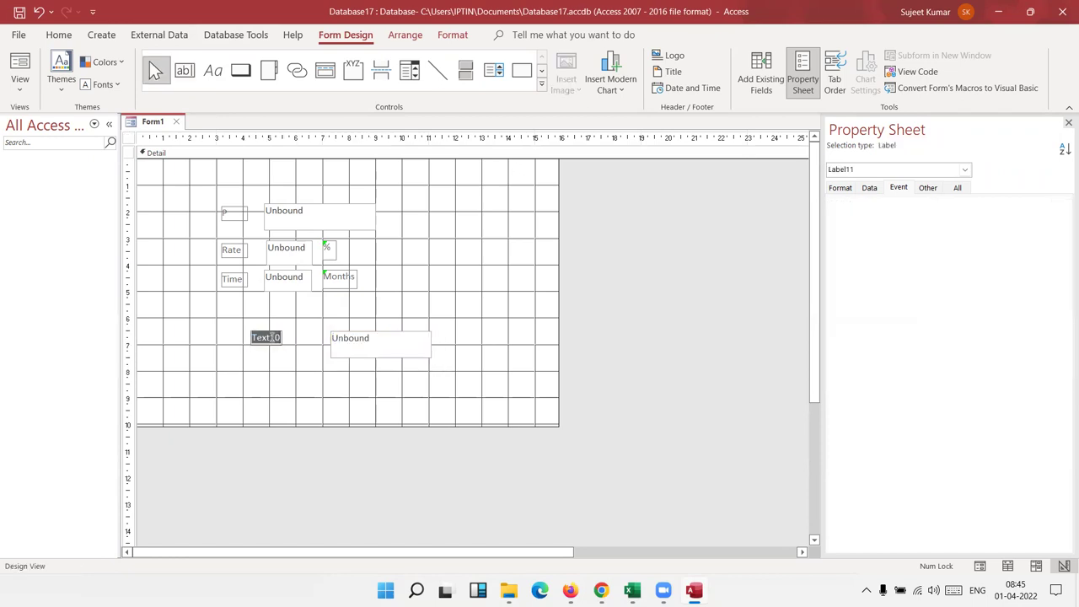
type("EMI")
left_click(272, 353)
left_click(272, 338)
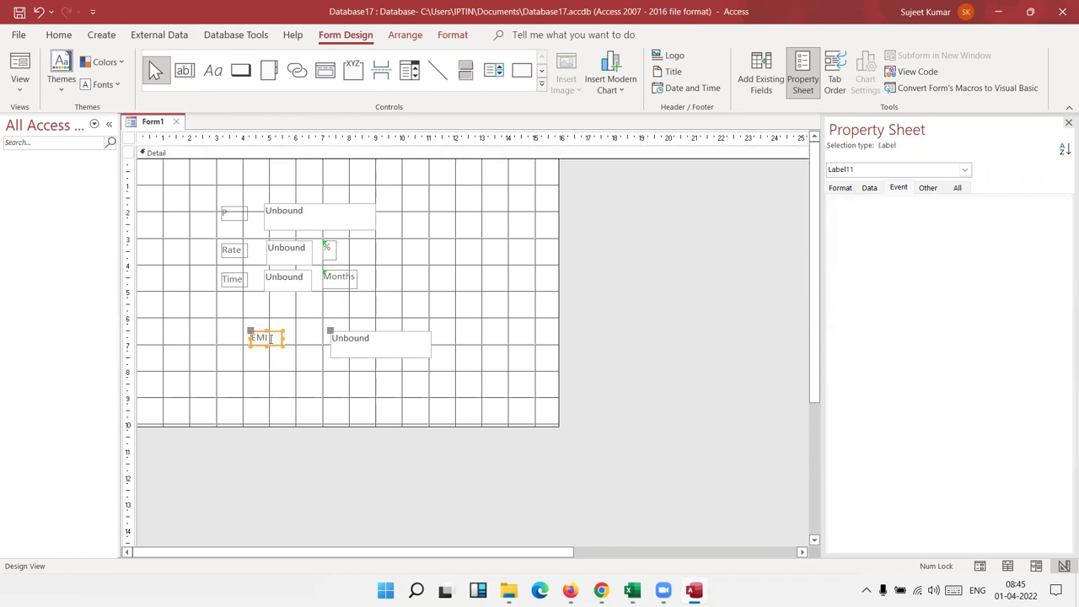
left_click_drag(249, 333, 285, 339)
left_click(285, 377)
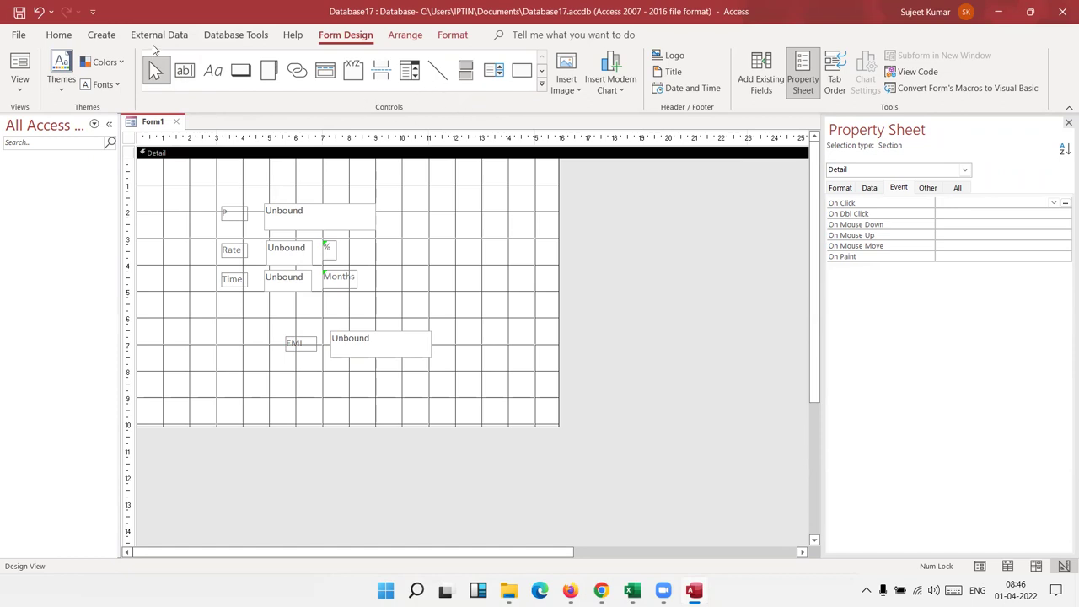
Add a command button between Time and EMI, cancel the wizard, and type Calculate as its caption.
left_click(240, 70)
left_click_drag(297, 295, 369, 324)
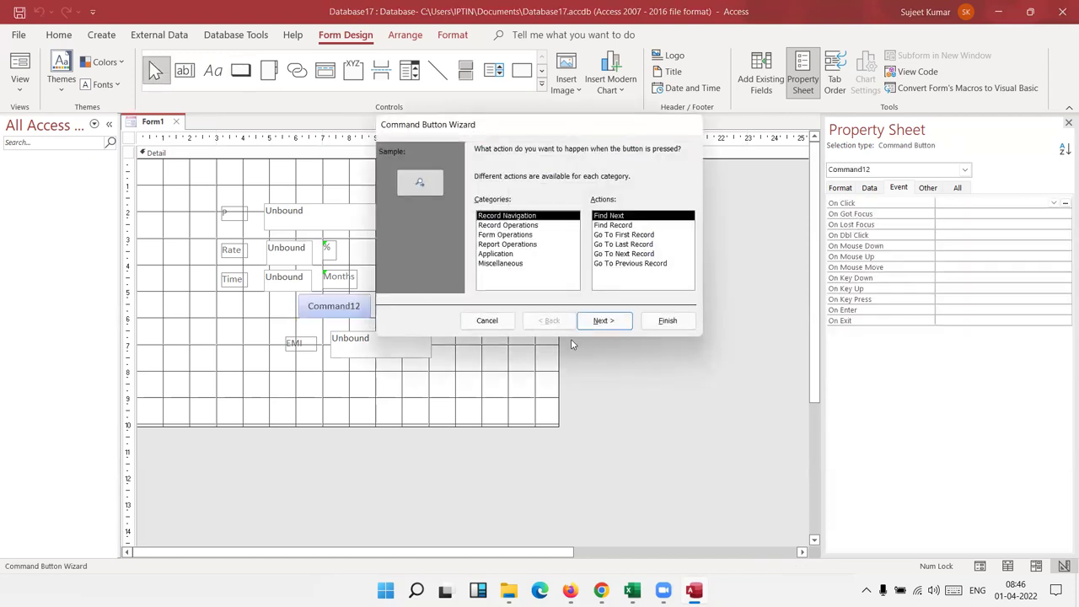
left_click(486, 324)
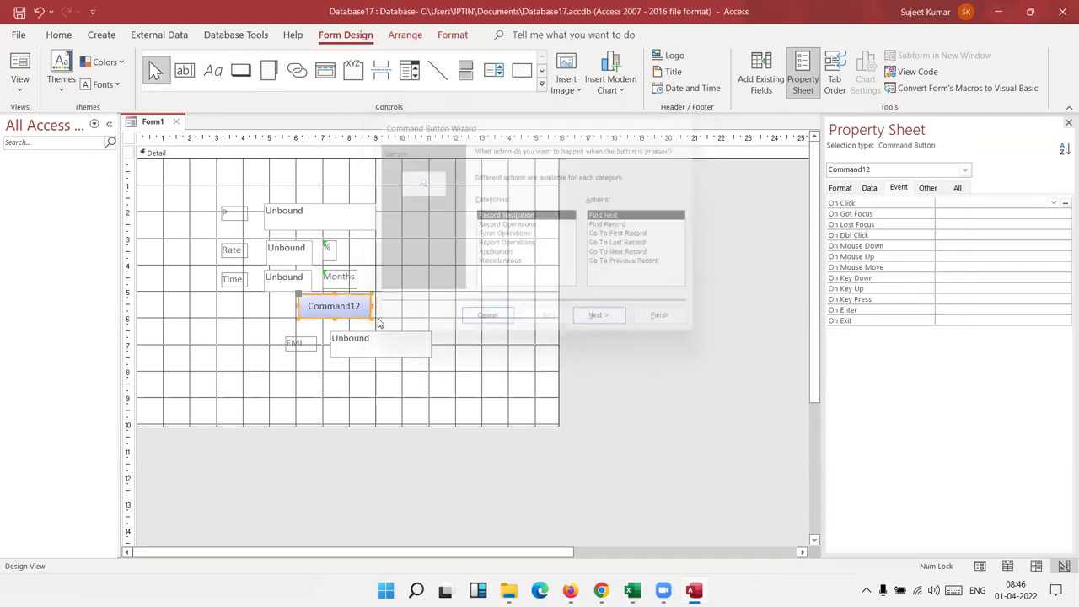
double_click(338, 308)
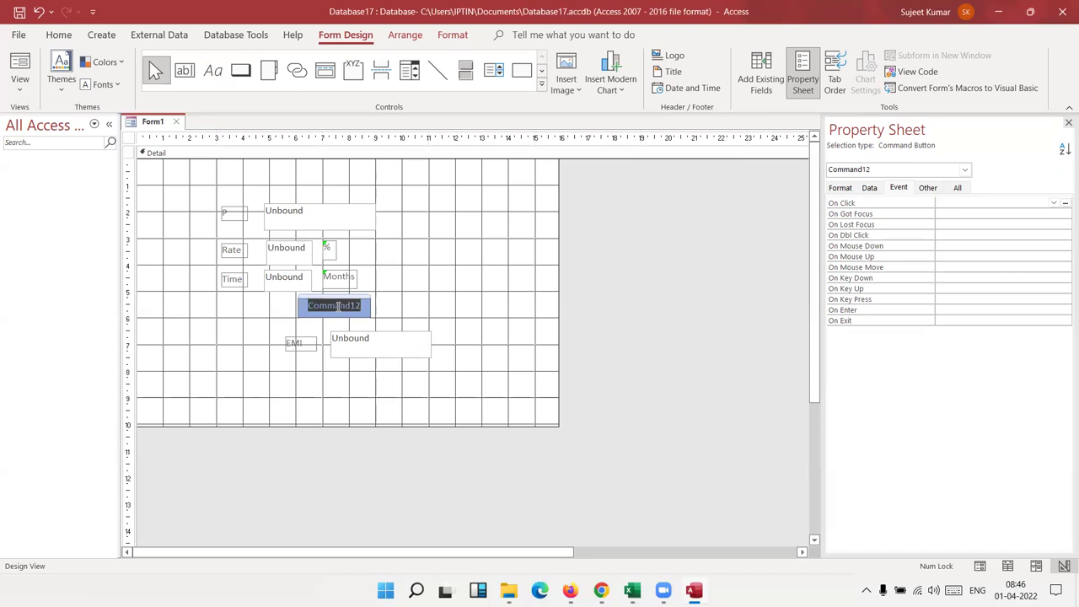
type("Calculate")
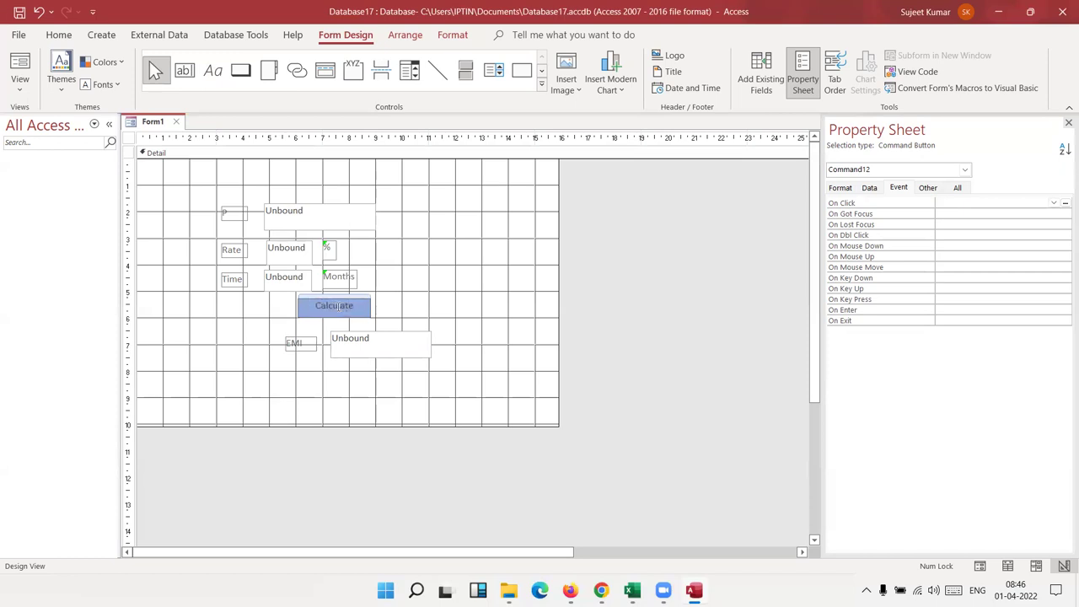
Confirm the Calculate caption and create the button's On Click procedure with the Code Builder.
left_click(380, 299)
left_click(368, 305)
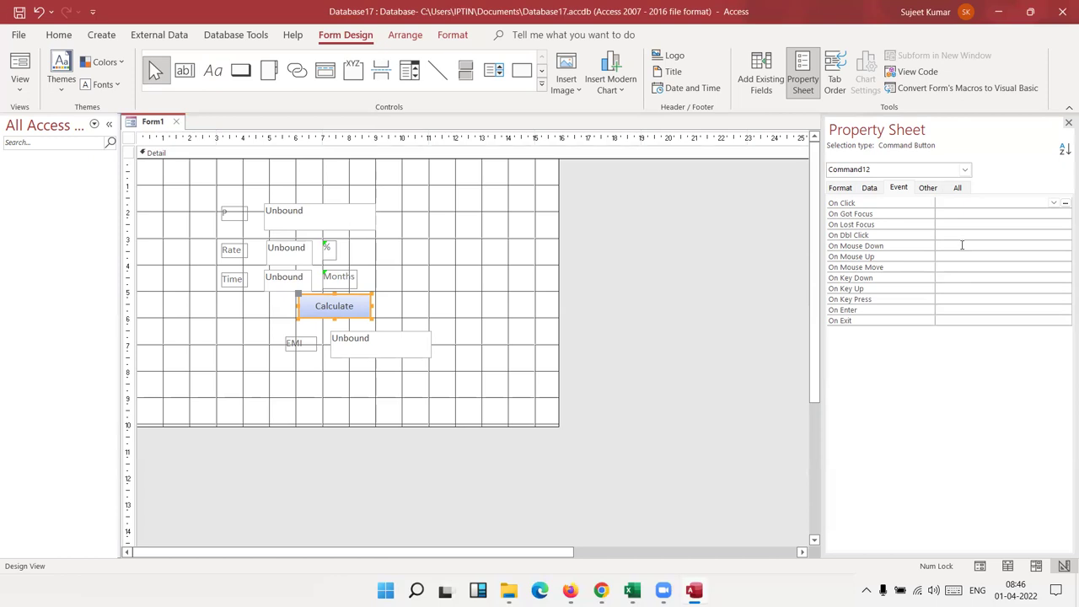
left_click(1064, 204)
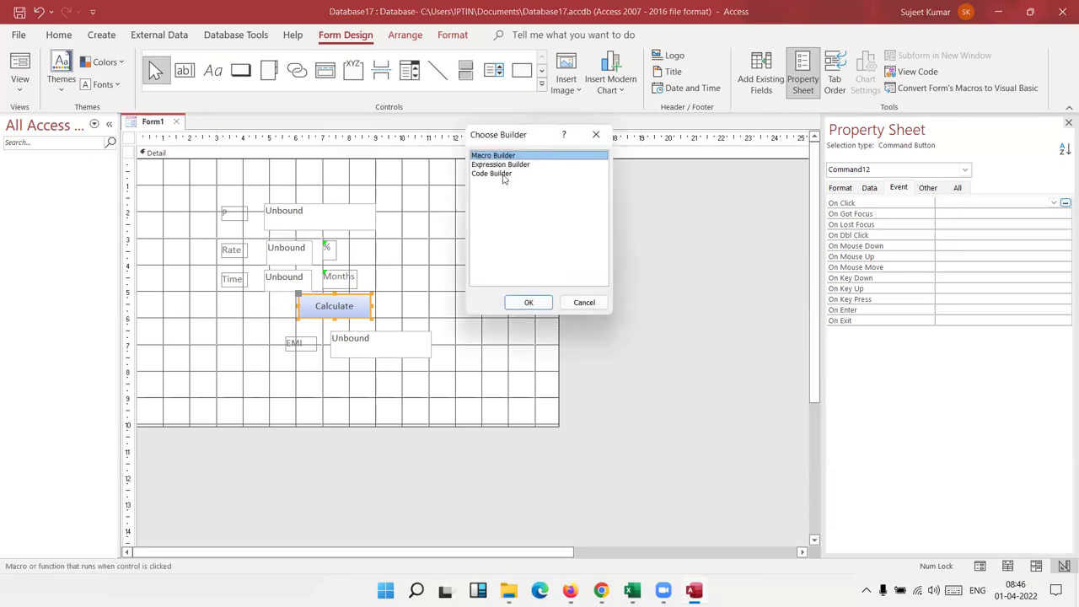
left_click(497, 174)
left_click(528, 302)
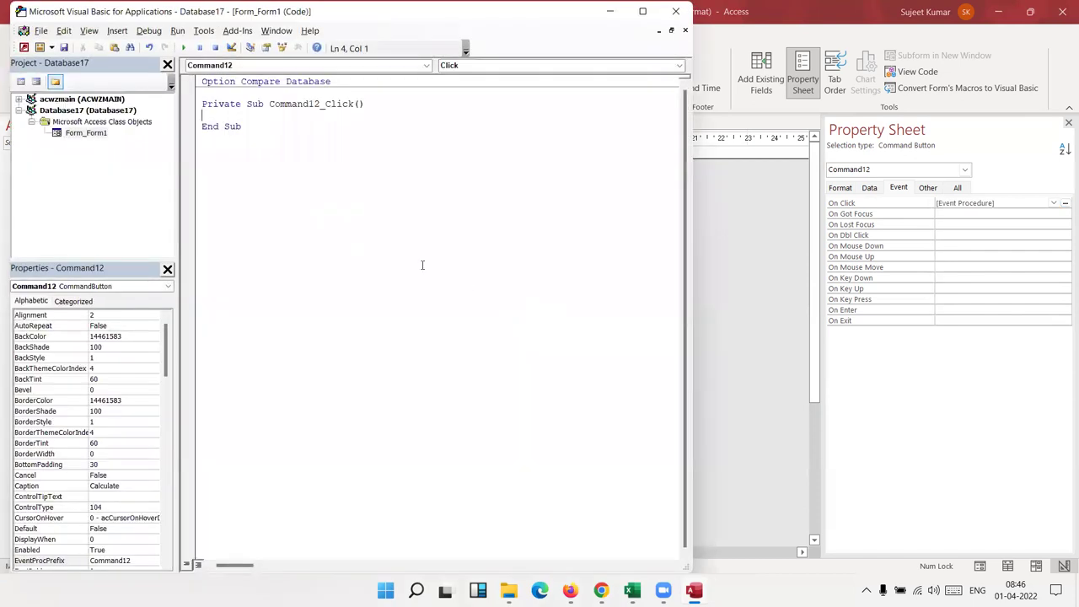
Declare P As Long on the first line of the Command12_Click procedure.
key("Return")
key("Return")
left_click(263, 125)
key("Up")
type("dim r as")
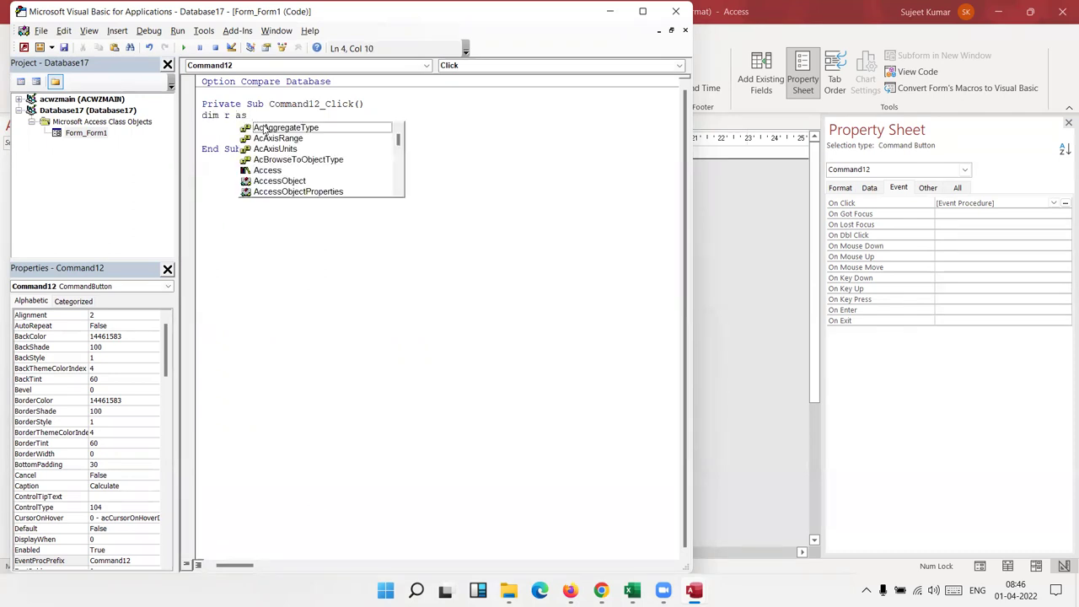
key("BackSpace")
key("BackSpace")
key("BackSpace")
key("BackSpace")
key("BackSpace")
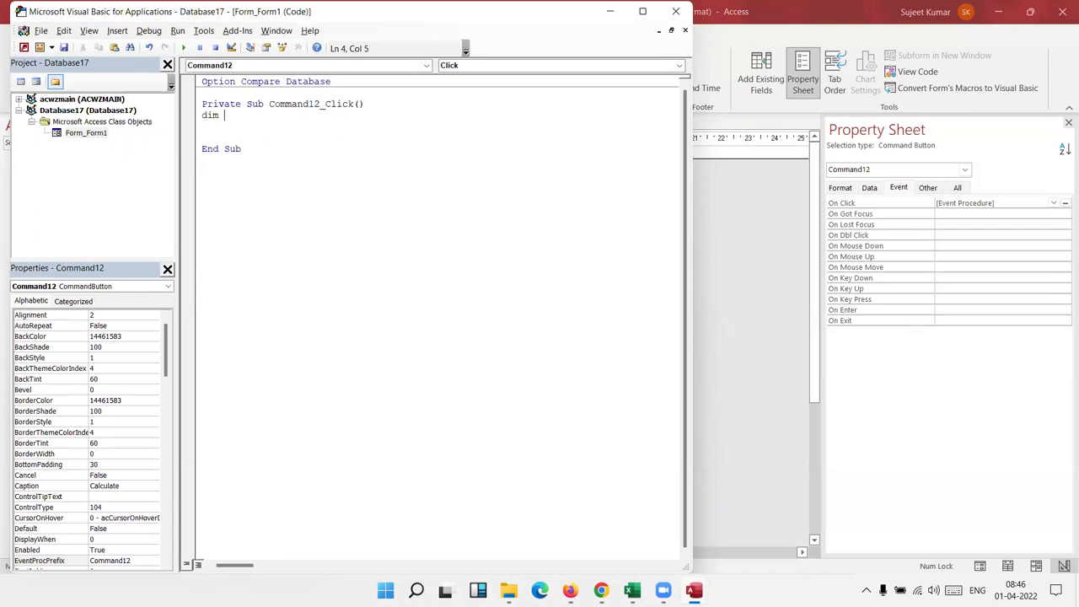
type("P as ")
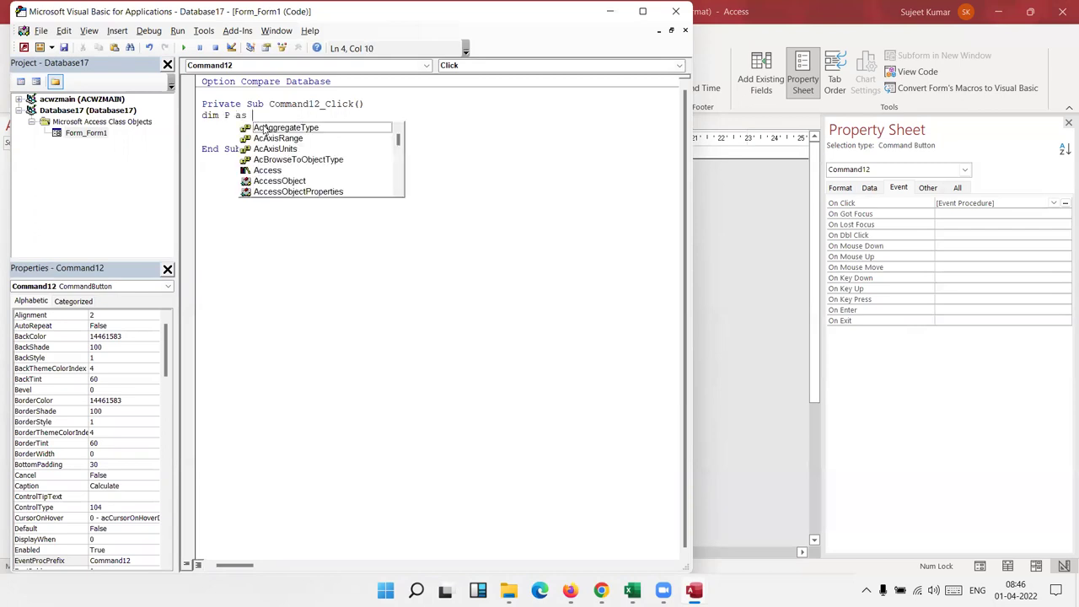
type("Long")
key("Return")
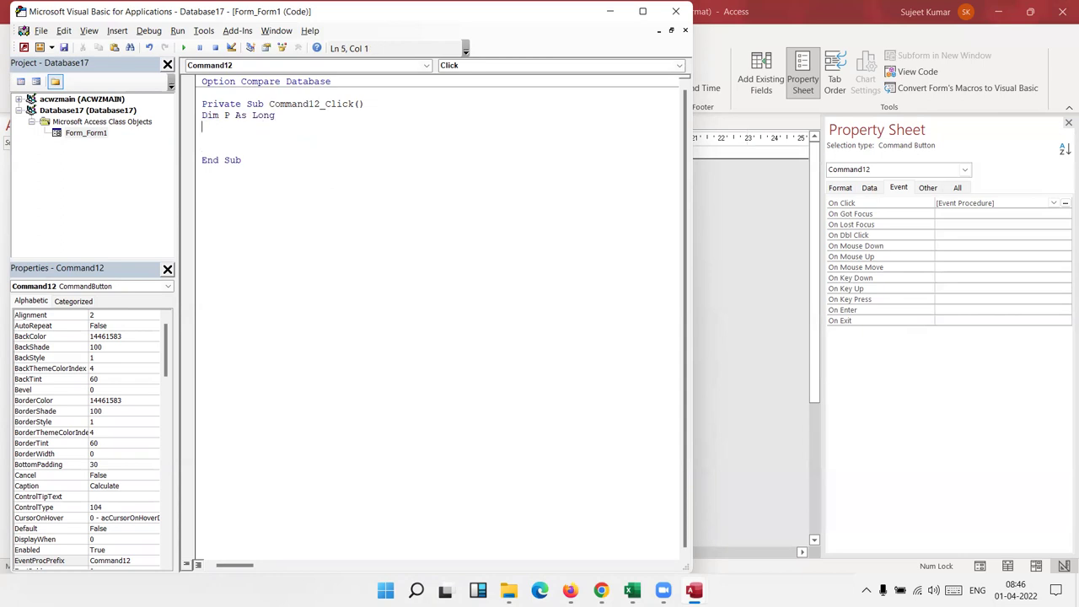
Declare r As Double and t As Integer below it.
type("dim ")
type("r as ")
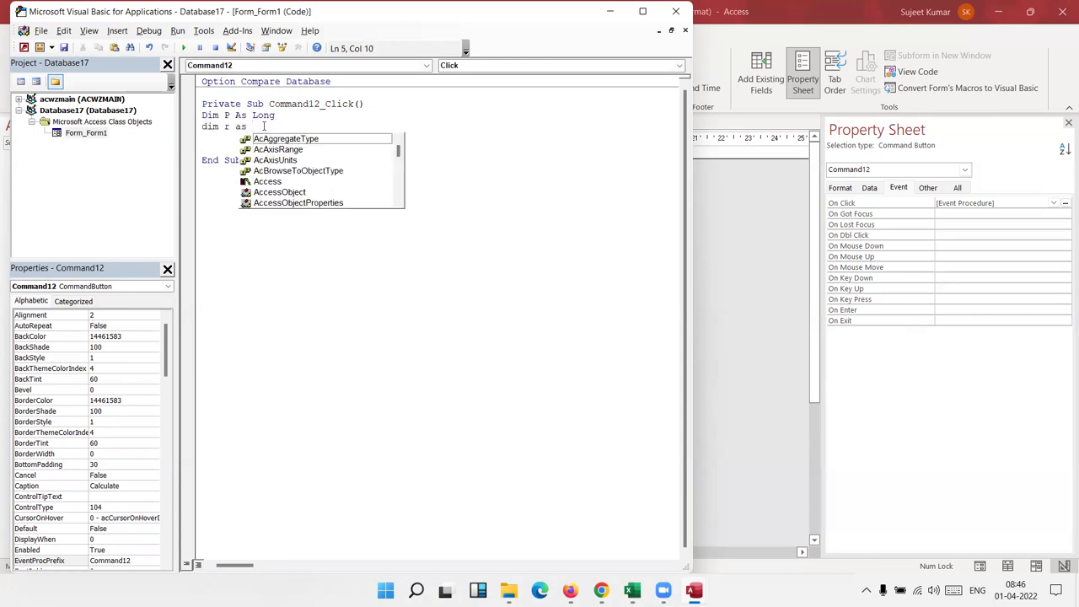
type("dou")
key("Return")
type("dim t as ")
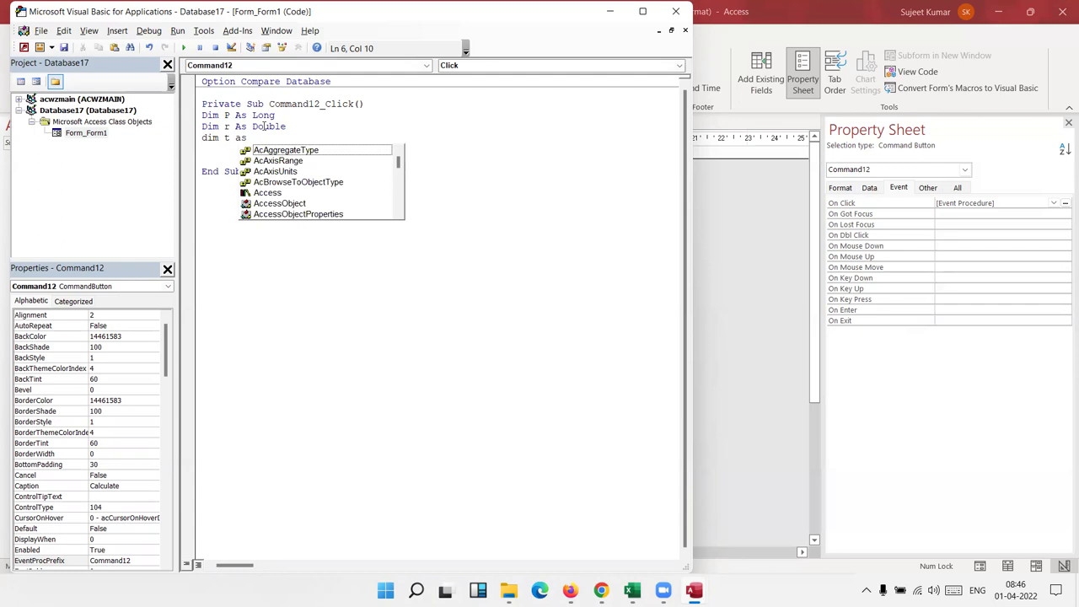
type("b")
key("BackSpace")
type("in")
key("Tab")
key("BackSpace")
key("BackSpace")
key("BackSpace")
key("BackSpace")
key("BackSpace")
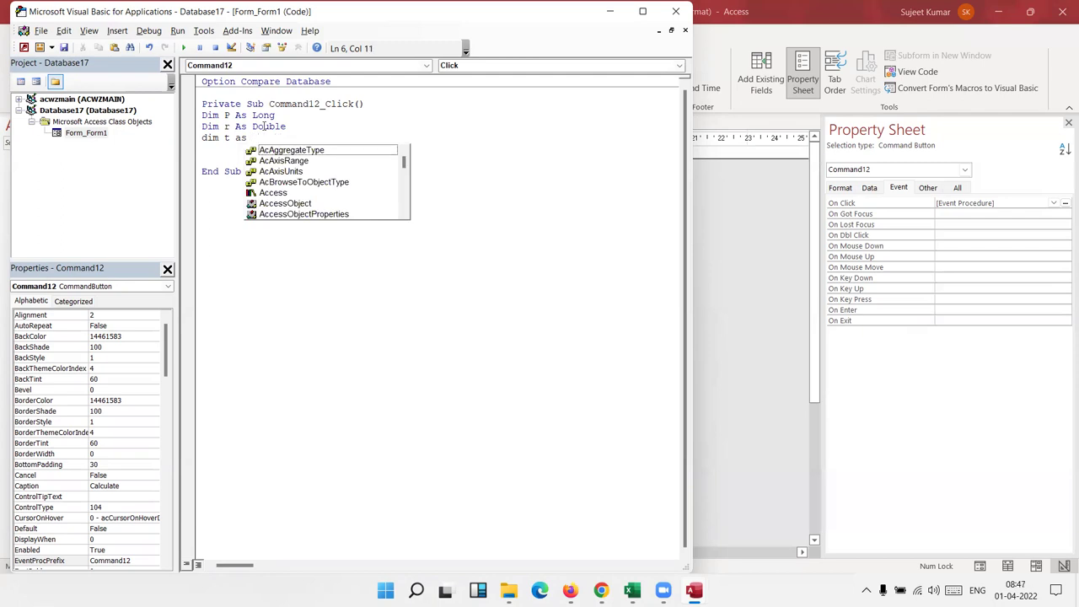
type("int")
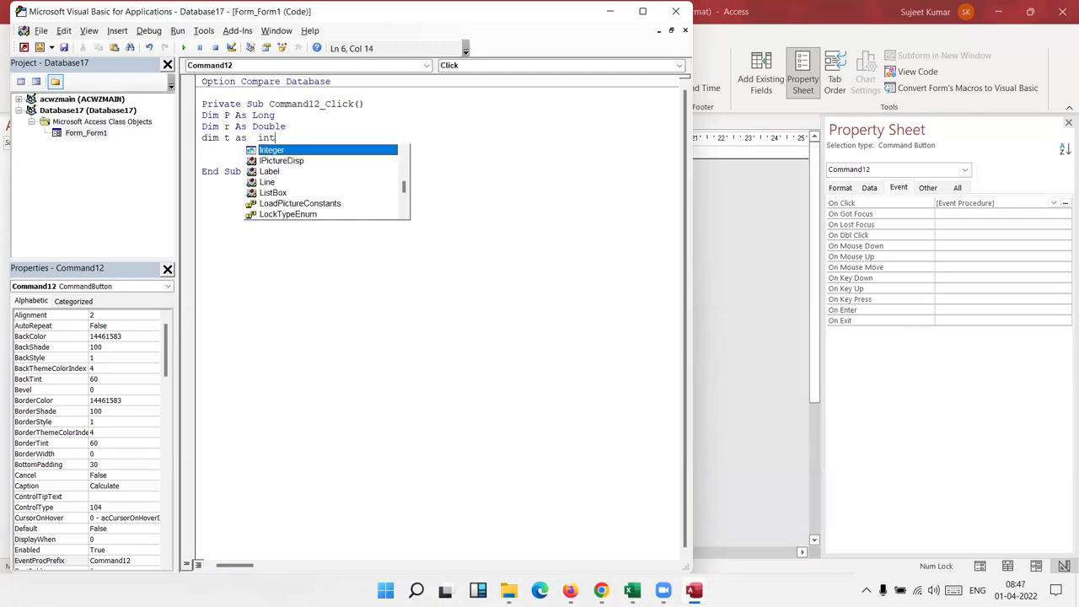
key("Return")
key("Return")
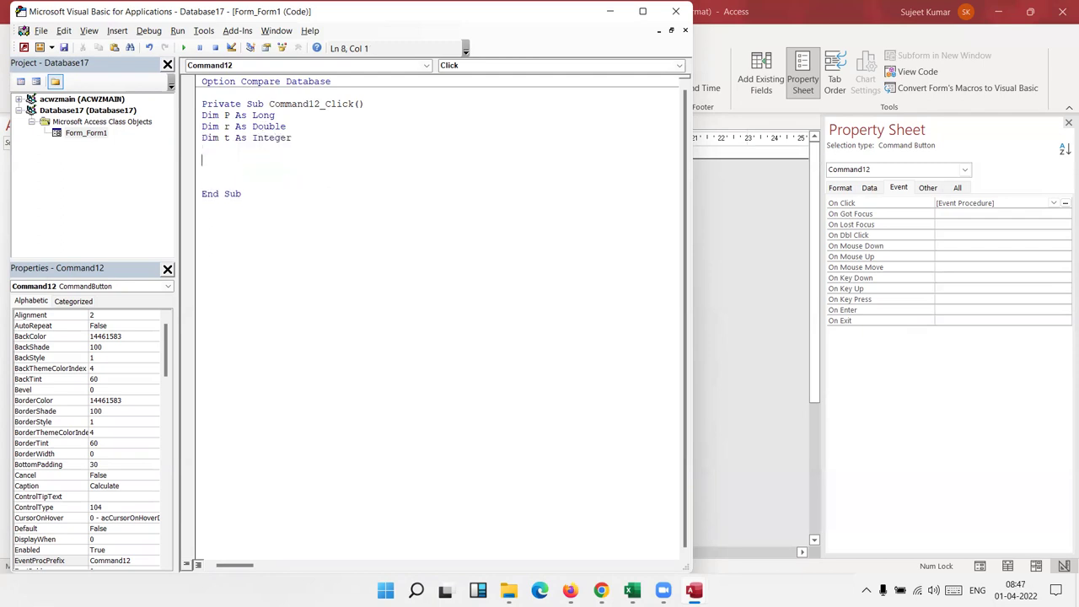
Assign P = Me.Text0.Value in the click procedure.
type("p=me.")
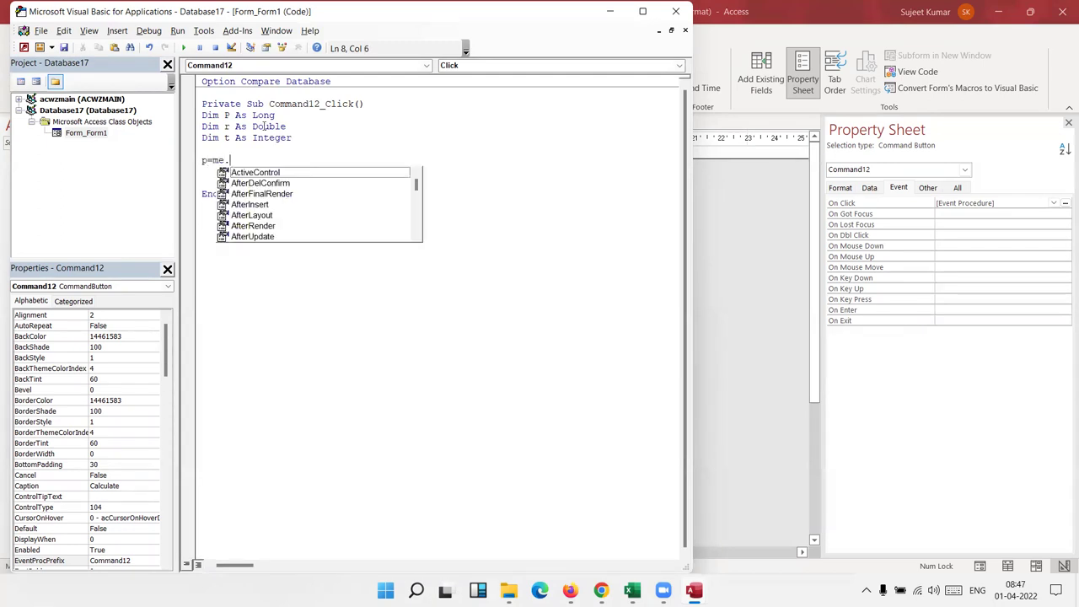
type("te")
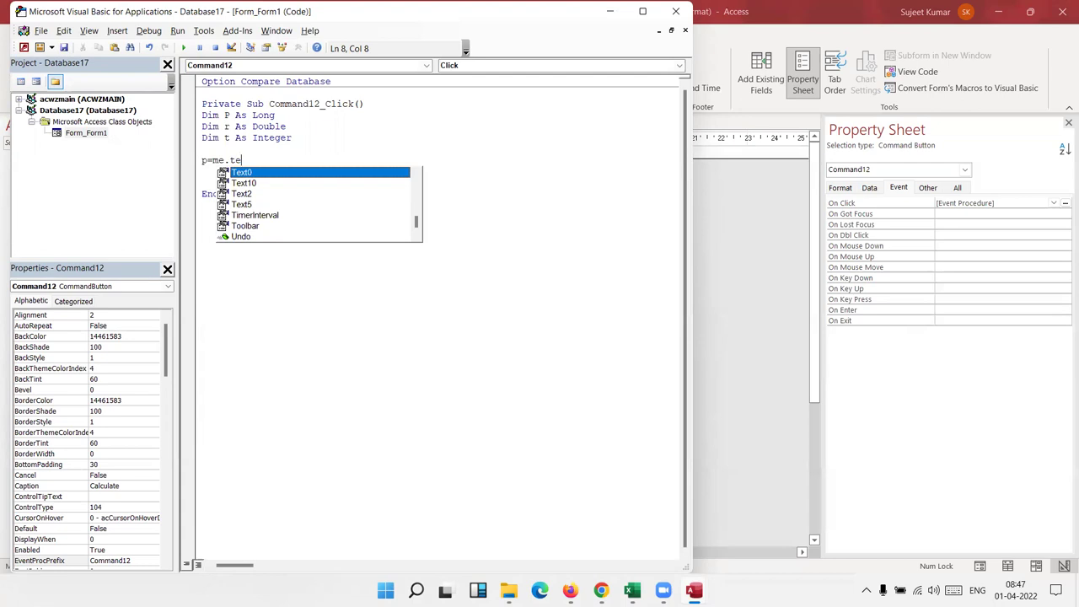
key("Tab")
type(".valu")
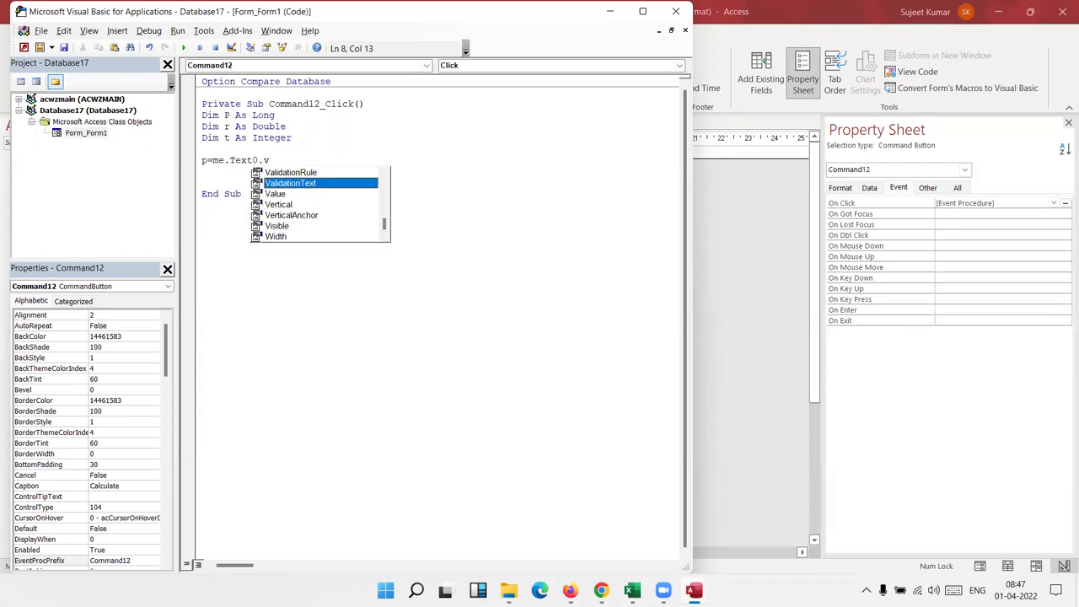
key("Tab")
key("Return")
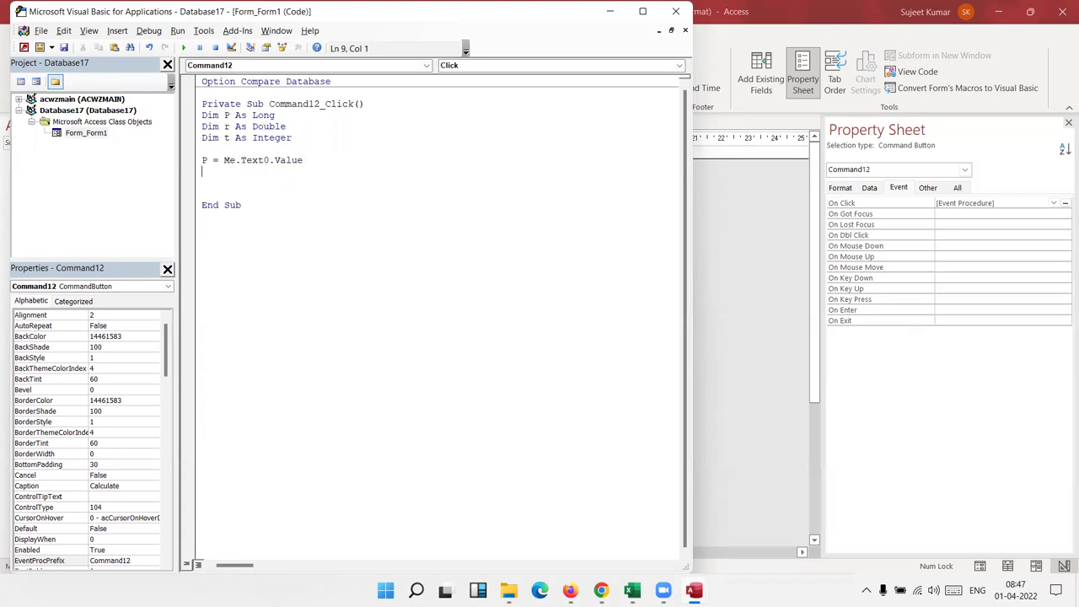
Assign r = Me.Text2.Value and convert it with r = r / 100.
type("r=me")
key("BackSpace")
type("e")
type(".te")
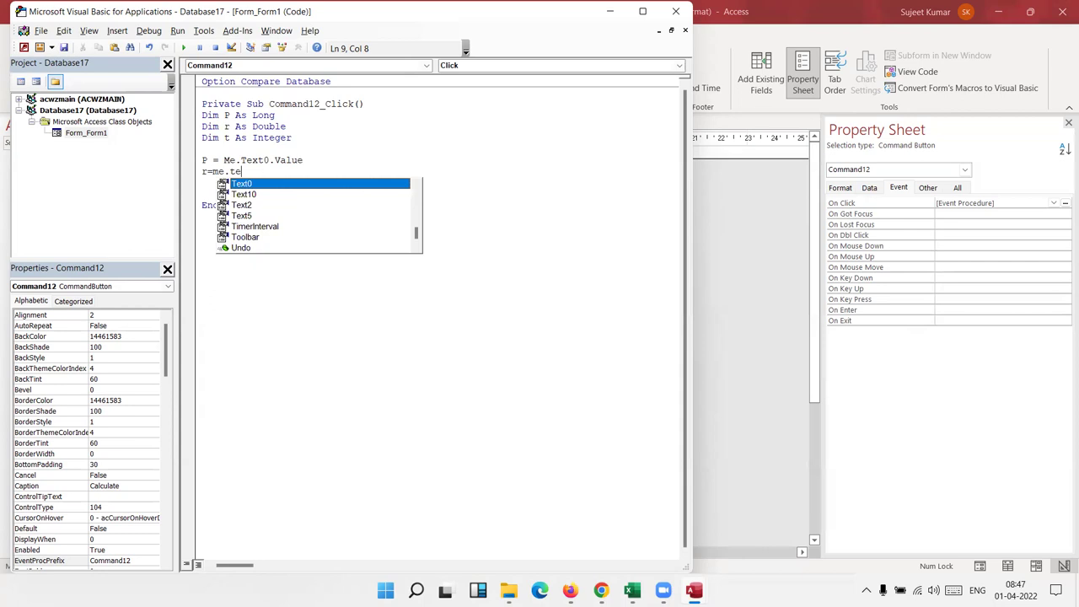
key("Down")
key("Down")
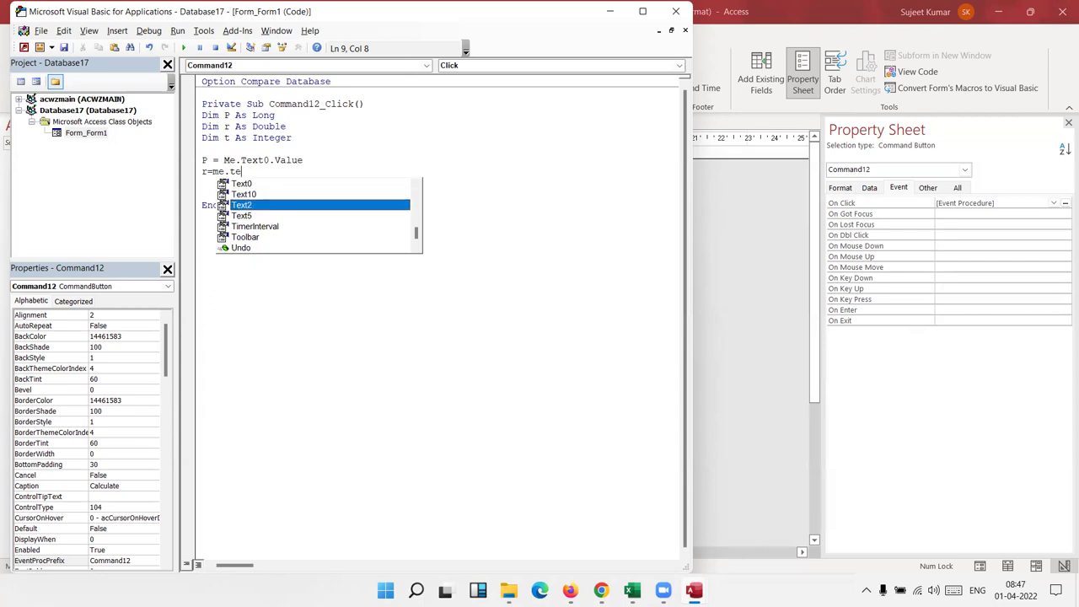
key("Tab")
type(".v")
key("Down")
key("Down")
key("Return")
type("r = r / 100")
key("Return")
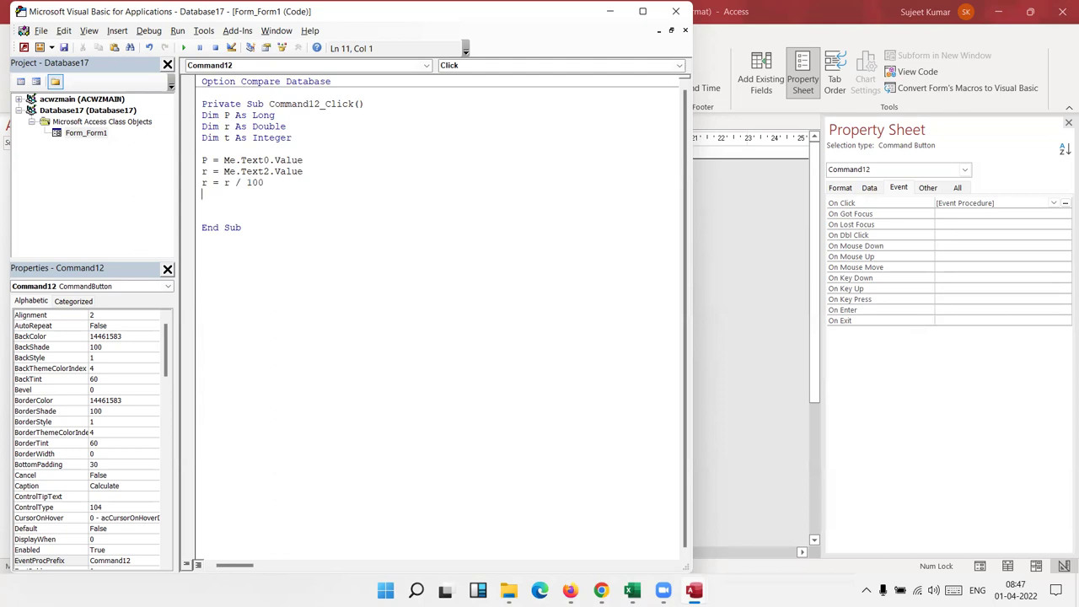
Assign t = Me.Text5.Value.
type("t=me")
type(".te")
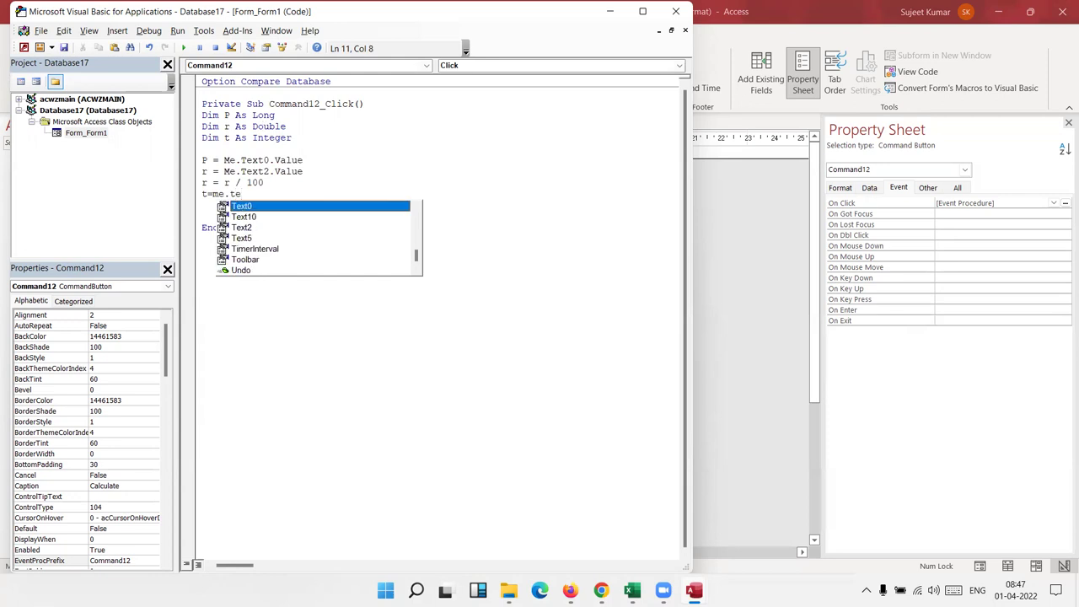
key("Down")
key("Down")
key("Down")
key("Down")
key("Up")
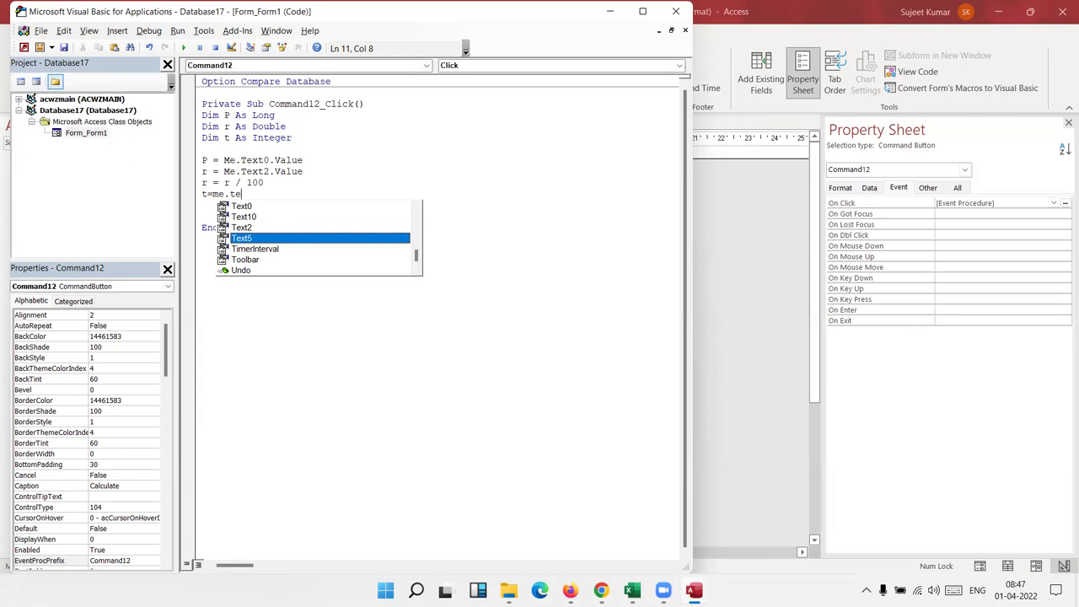
key("Tab")
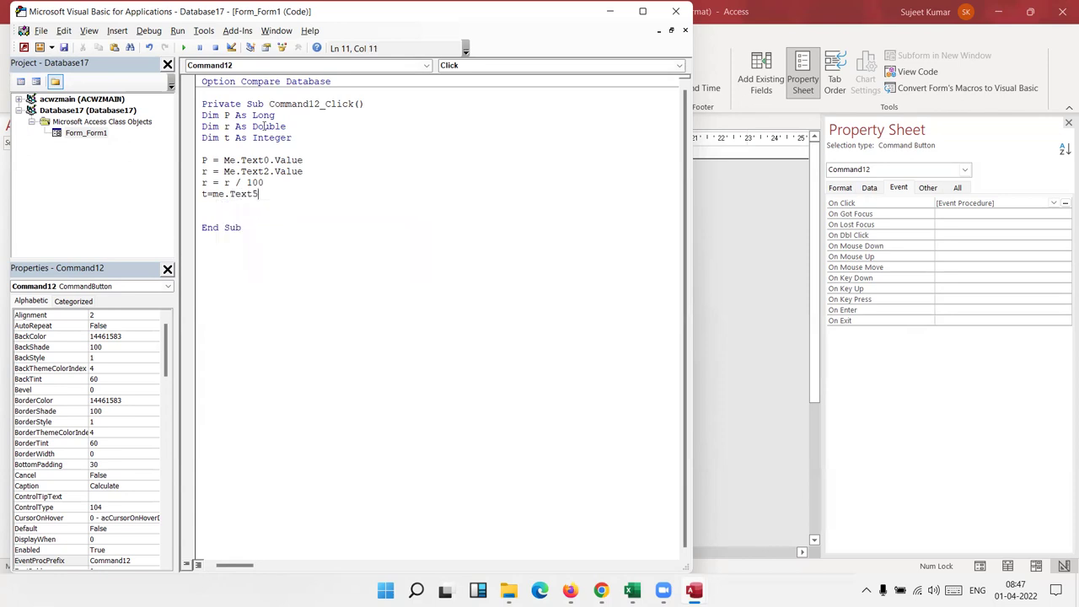
type(".v")
key("Down")
key("Down")
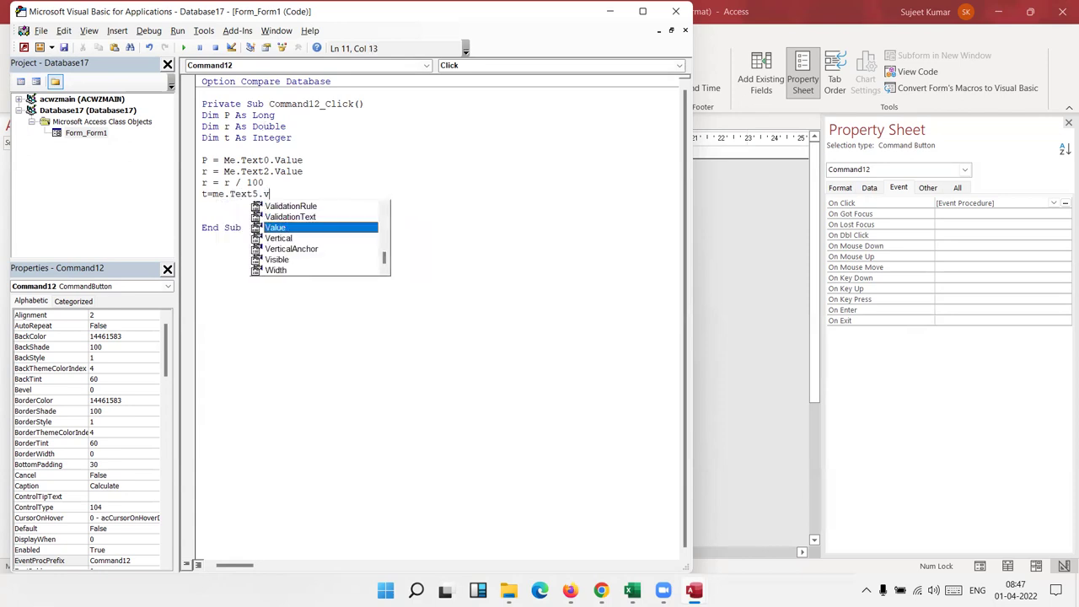
key("Tab")
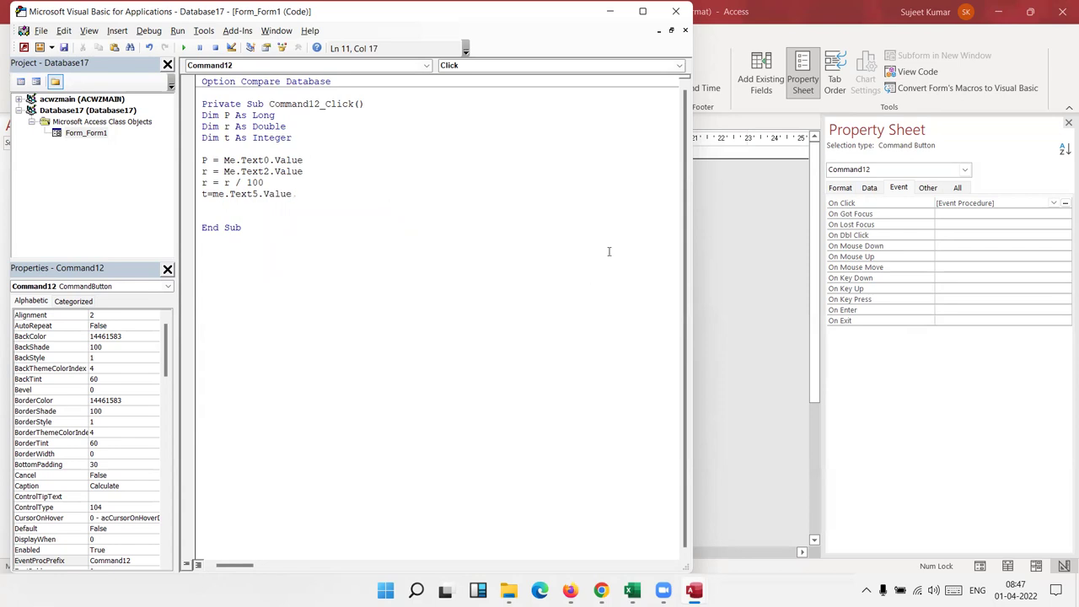
left_click(739, 243)
left_click(351, 226)
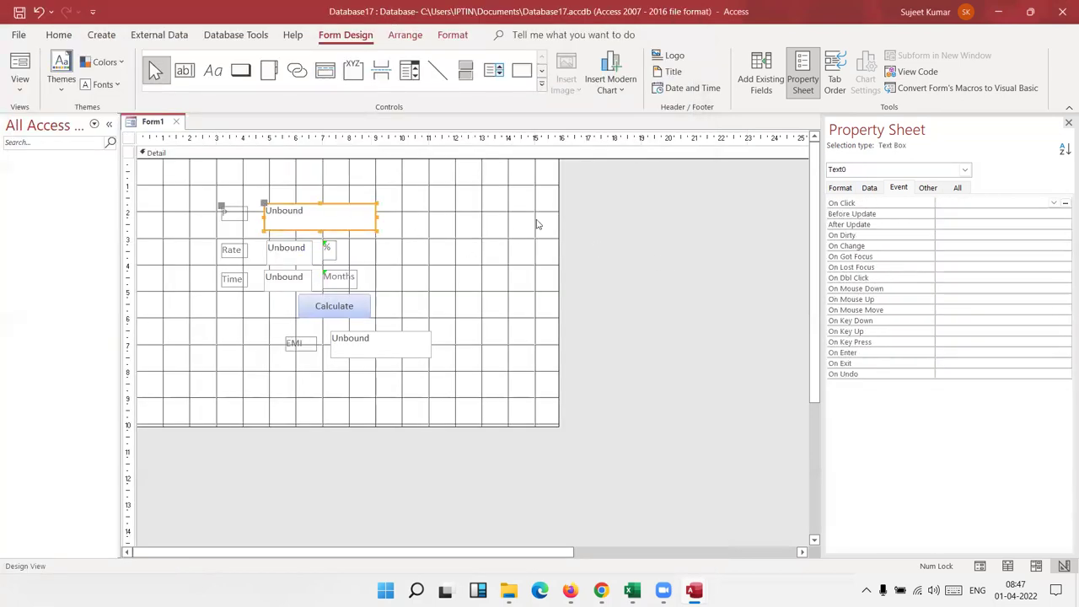
left_click(302, 255, "shift")
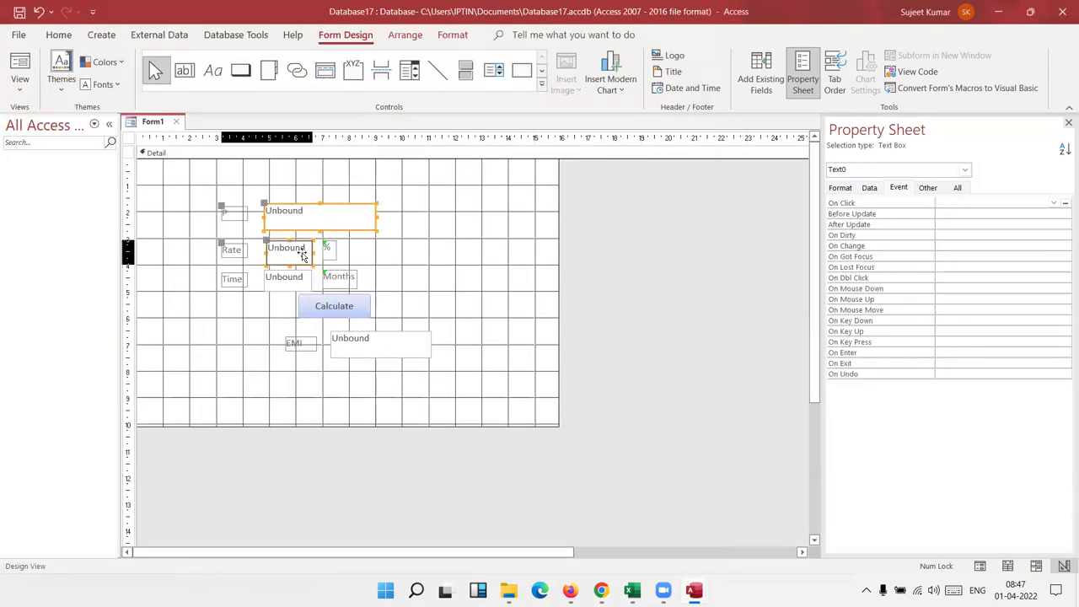
left_click(326, 249)
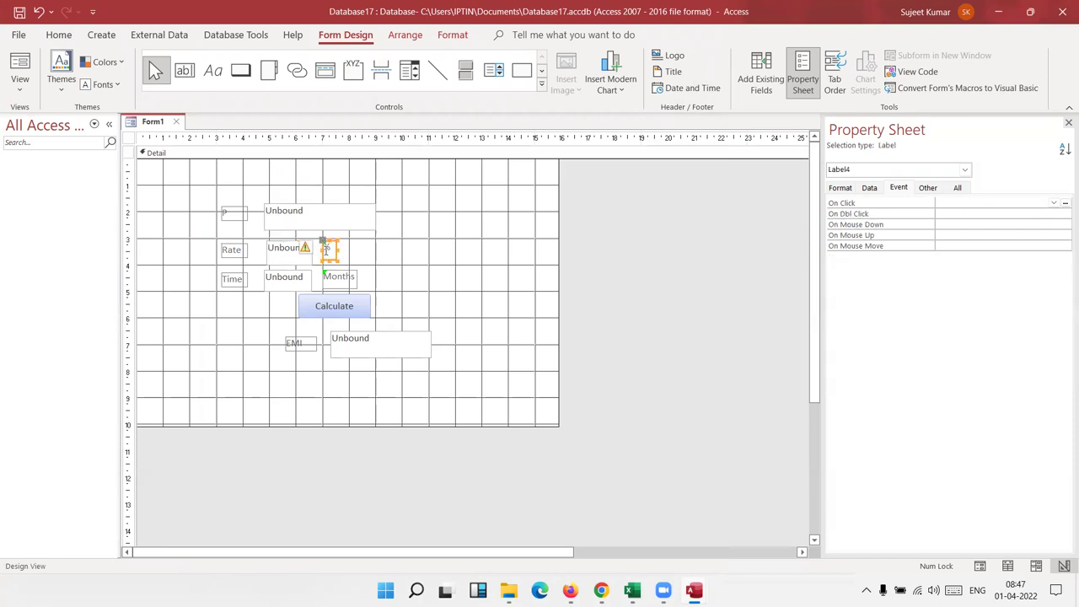
left_click(287, 249)
left_click(281, 278)
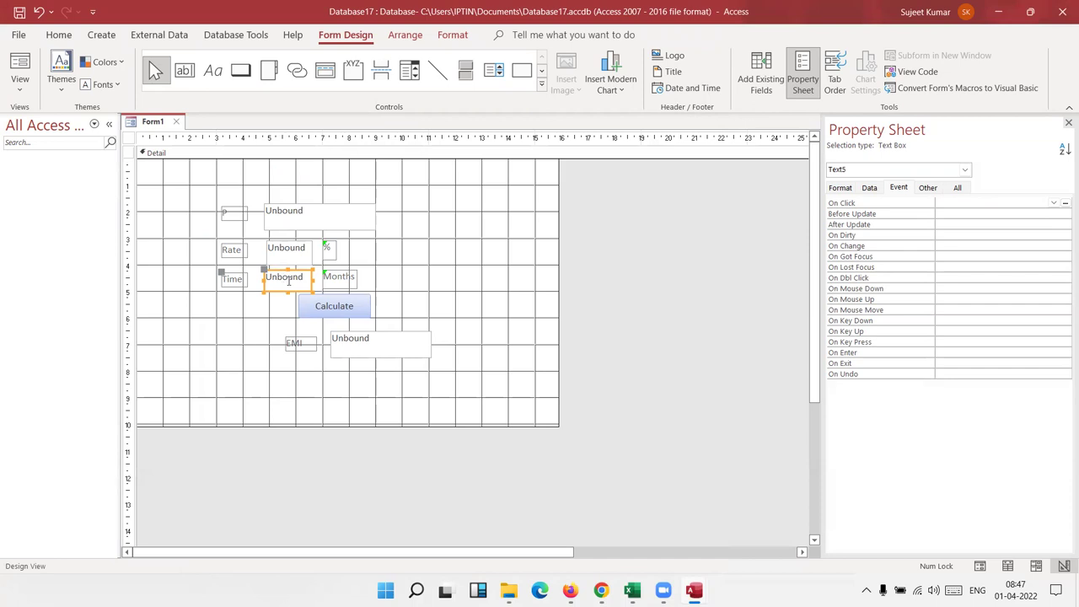
left_click(362, 348)
left_click(473, 273)
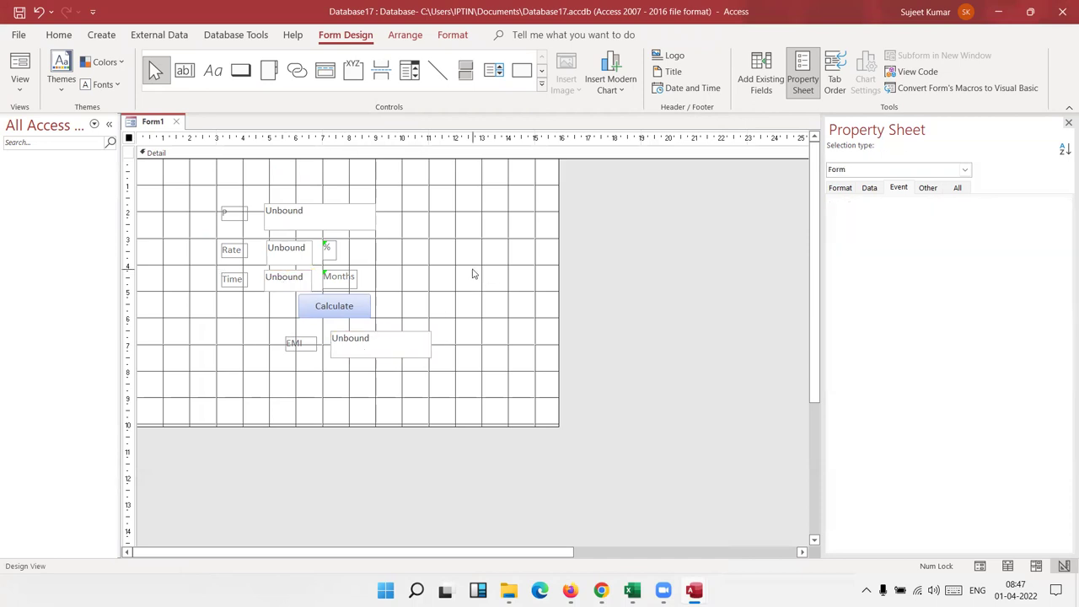
key("alt+F11")
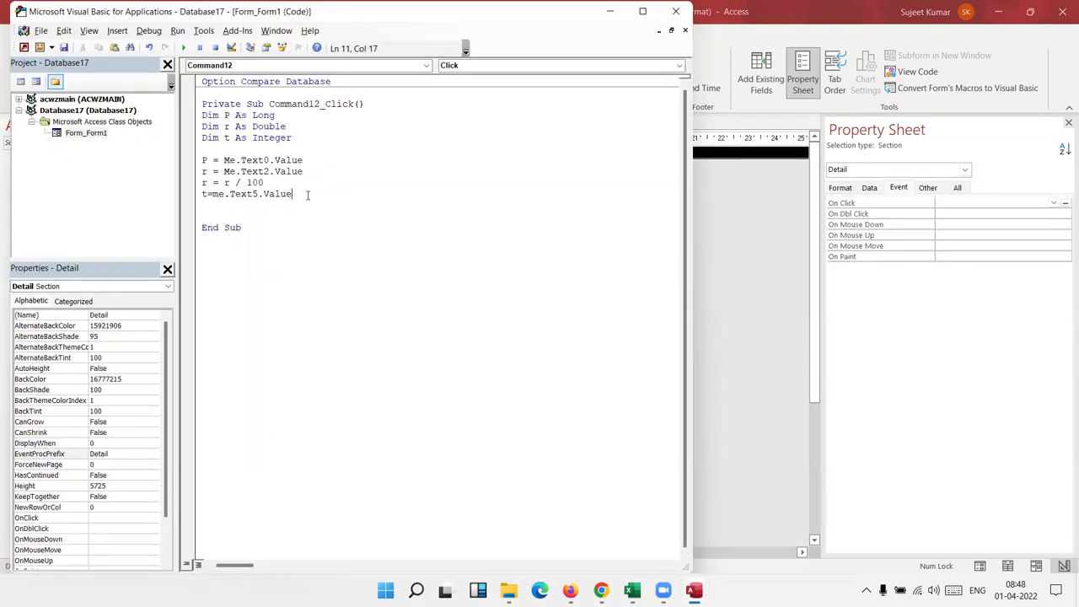
Declare emi As Long alongside the other variables.
left_click(289, 215)
key("Return")
key("Return")
key("Up")
key("Up")
key("Up")
key("Up")
key("Up")
key("Up")
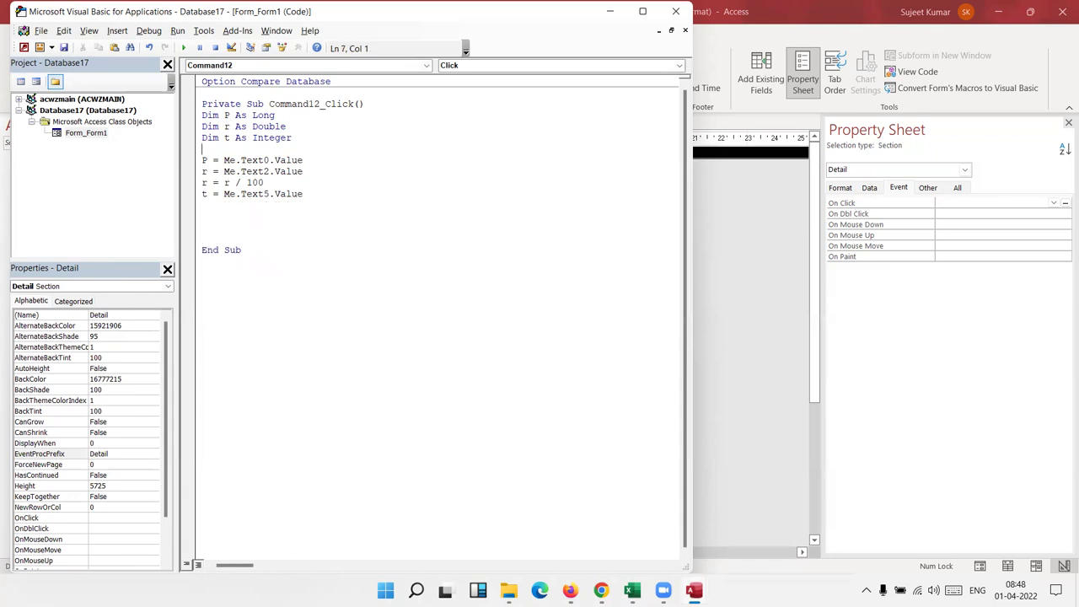
key("Return")
key("Up")
type("dim ")
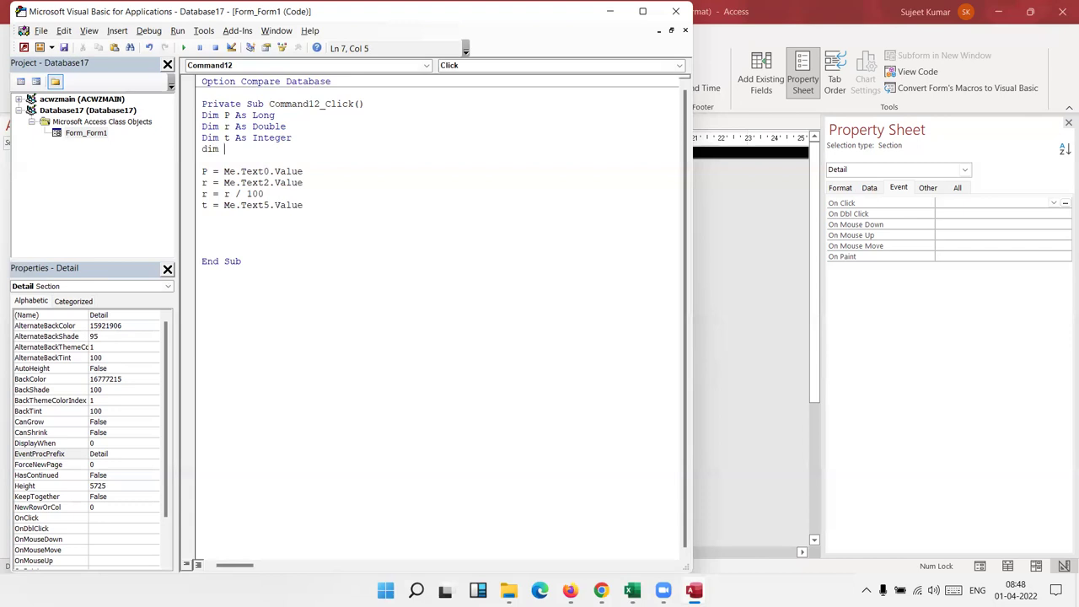
type("emi as ")
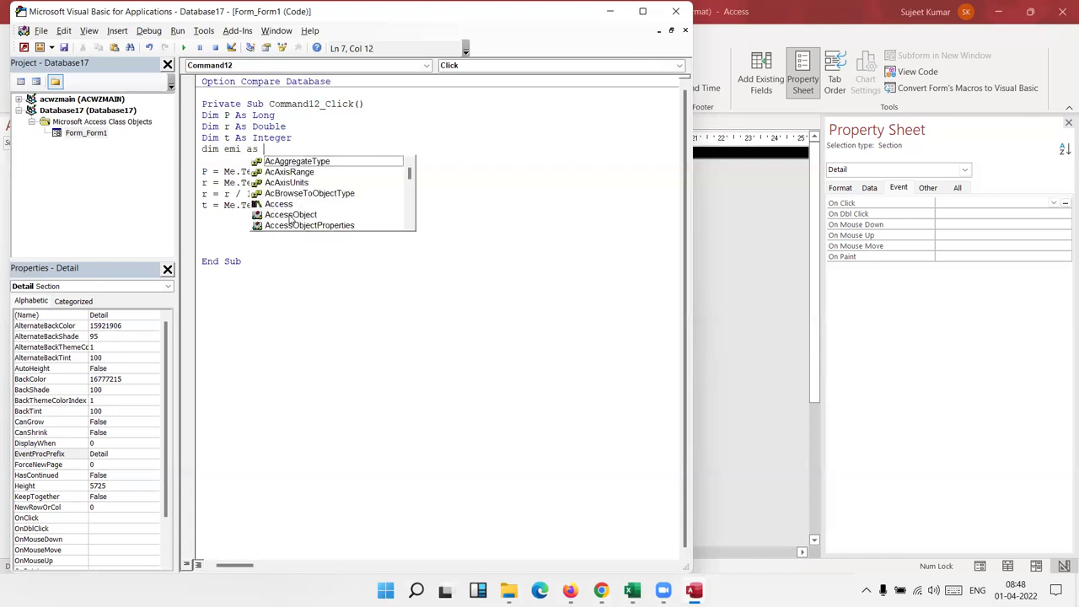
type("lo")
key("BackSpace")
key("BackSpace")
key("BackSpace")
scroll(289, 214, "down", 3)
scroll(289, 214, "down", 10)
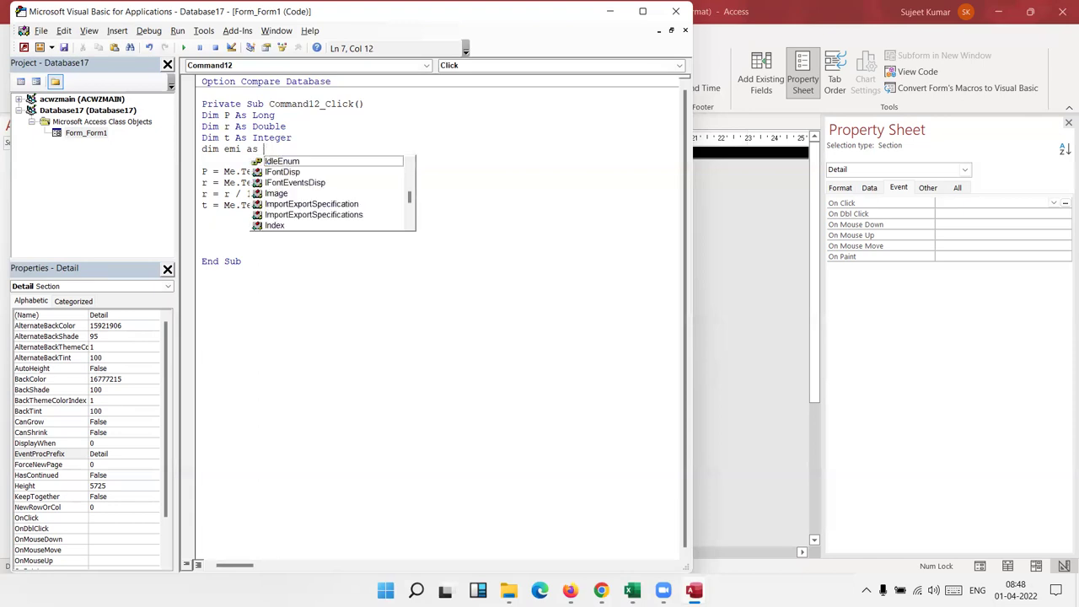
type("in")
key("BackSpace")
key("BackSpace")
key("BackSpace")
type("long")
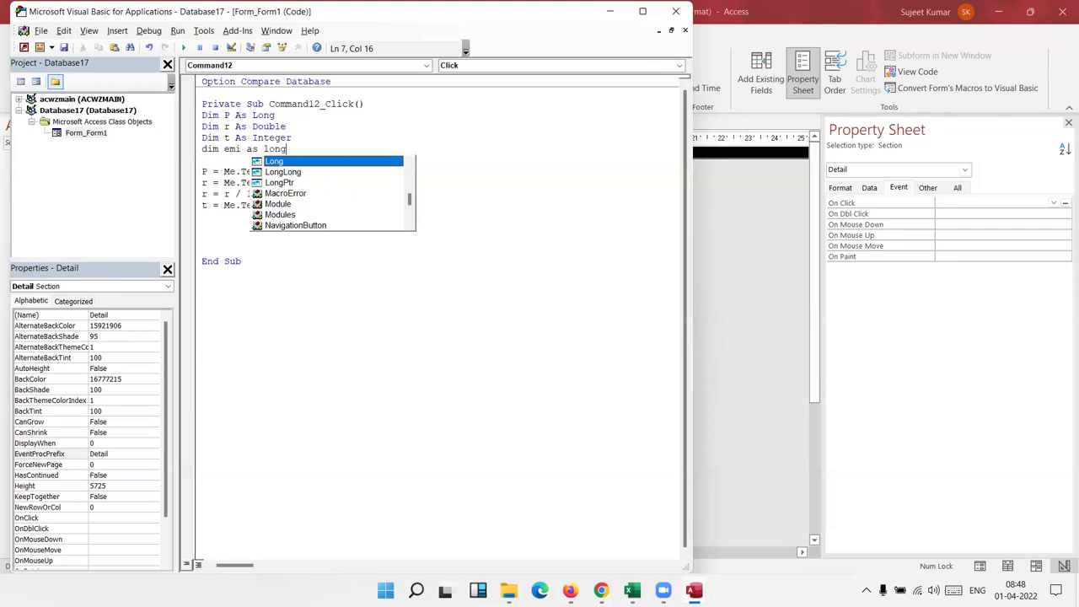
Add emi = Pmt(r/12, t, P) and Me.Text10.Value = emi to the procedure.
left_click(289, 209)
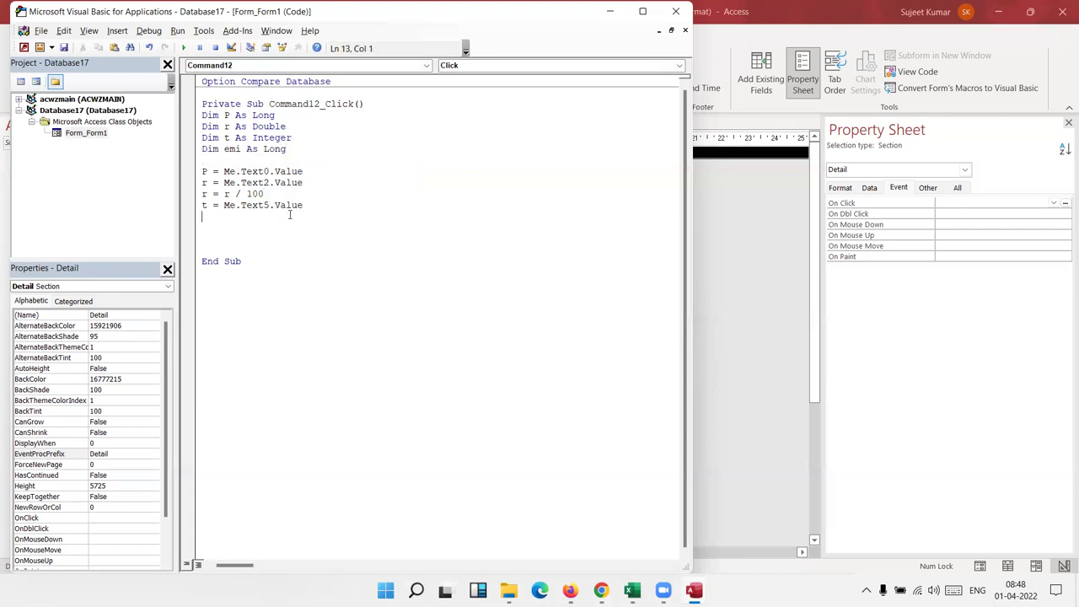
type("emi")
type("=")
type("pmt")
type("(")
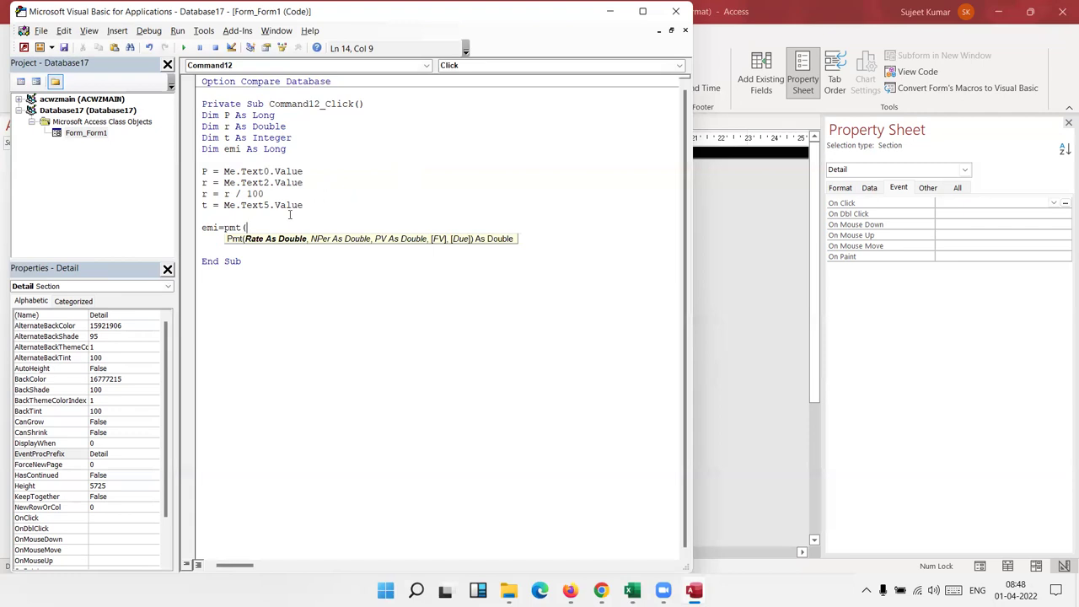
type("r/12,t")
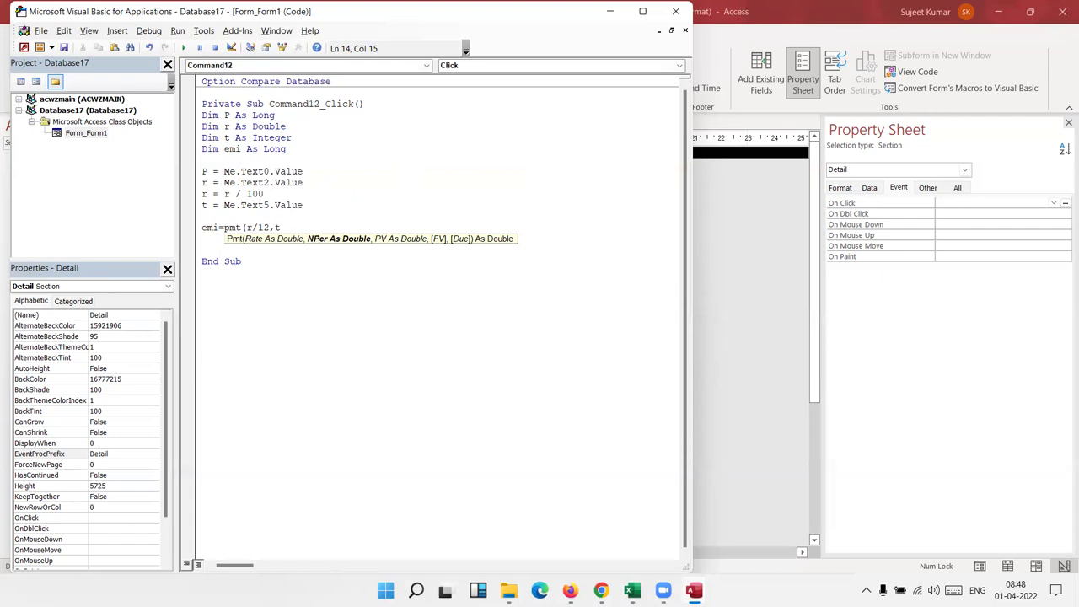
type(",")
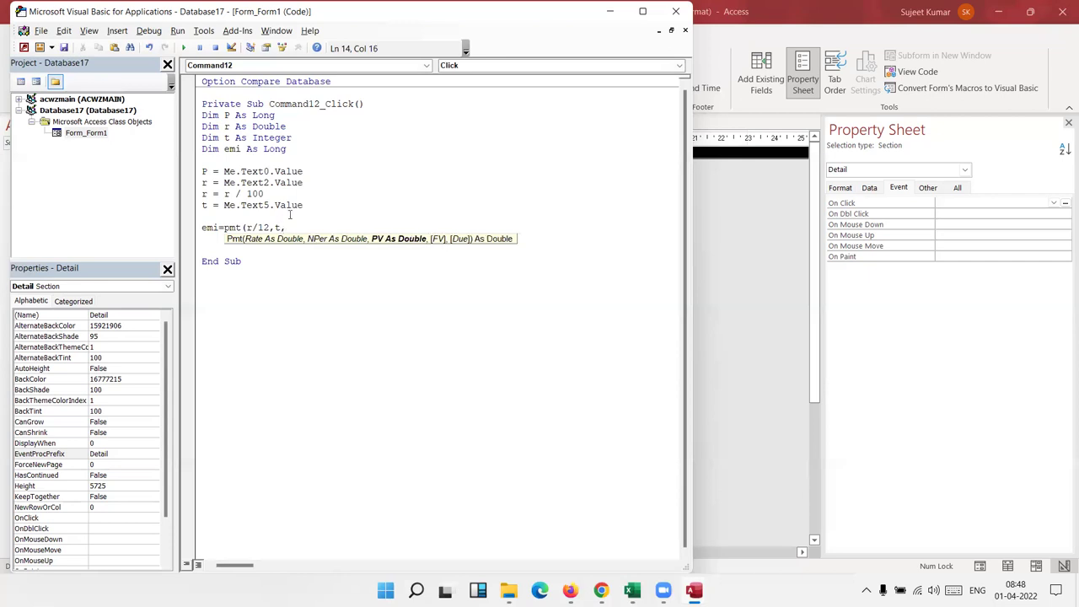
type("p")
type(")")
key("Return")
key("Return")
type("me.")
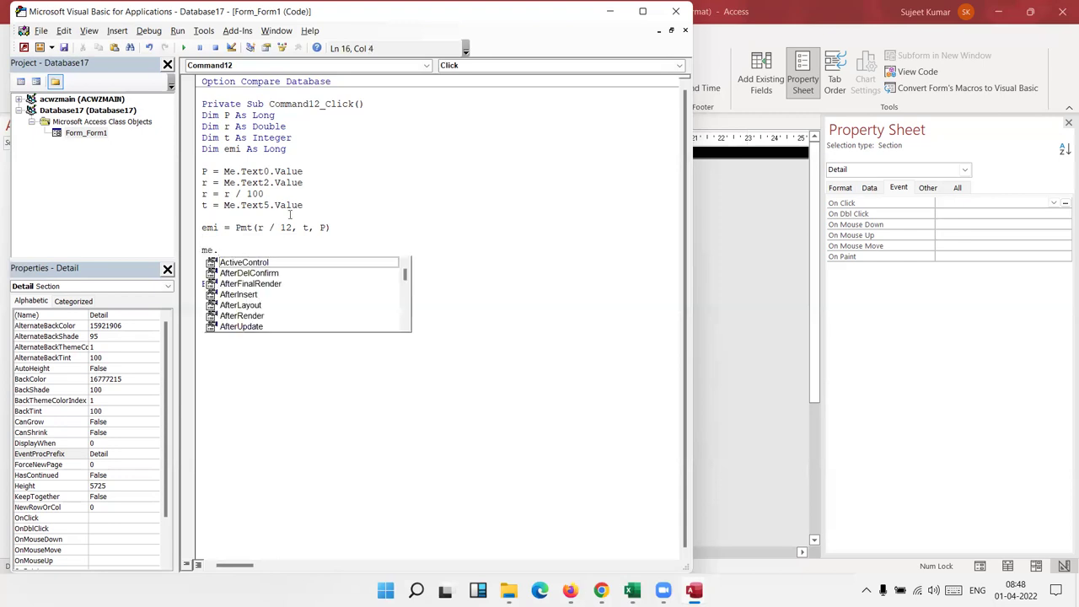
type("Text1")
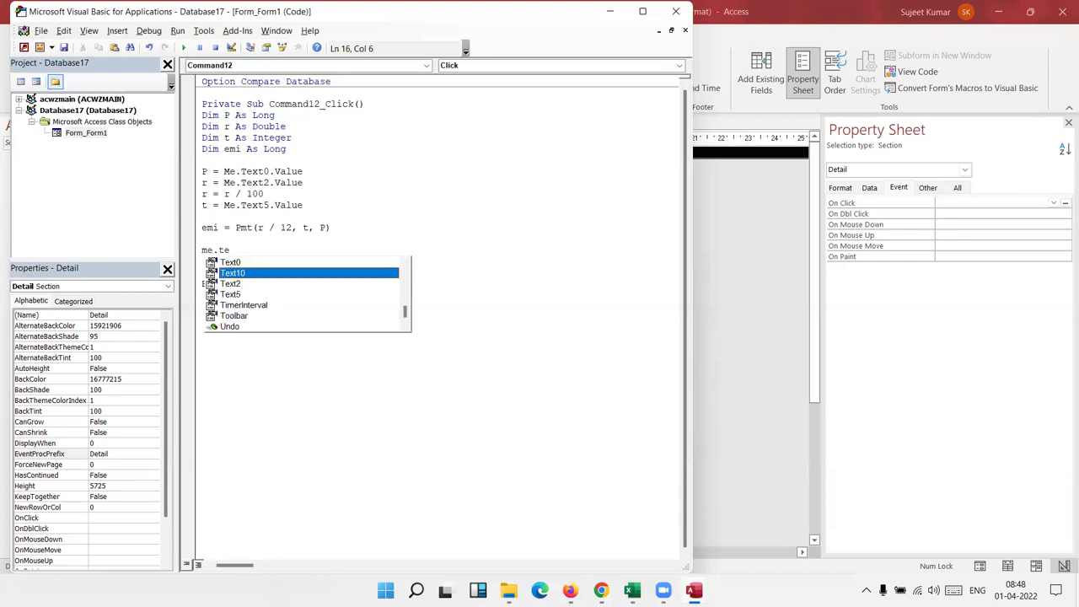
type("0.Valu")
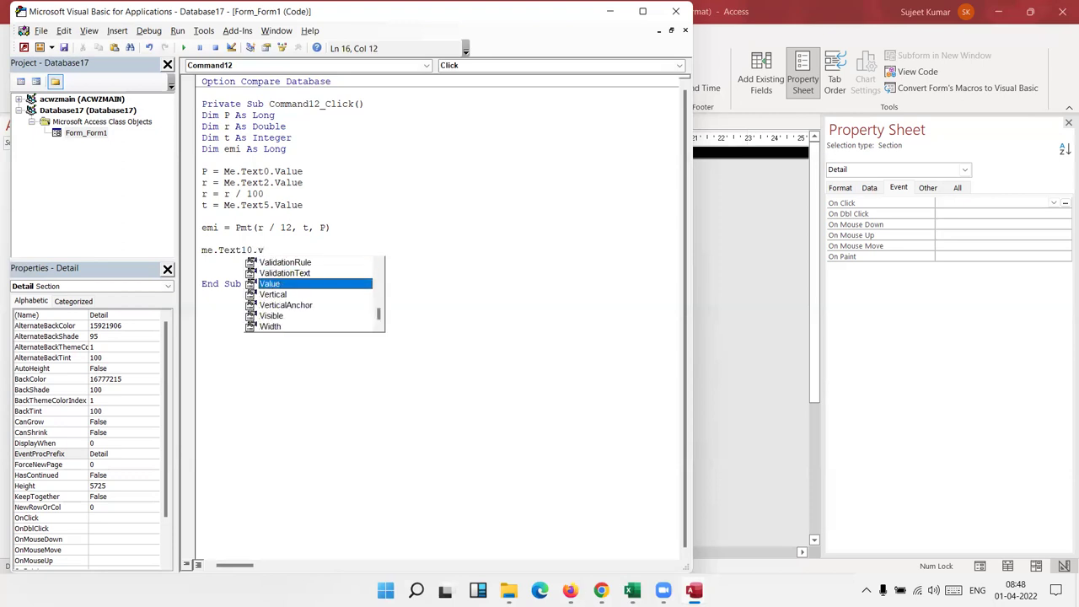
type("e = emi")
left_click(201, 238)
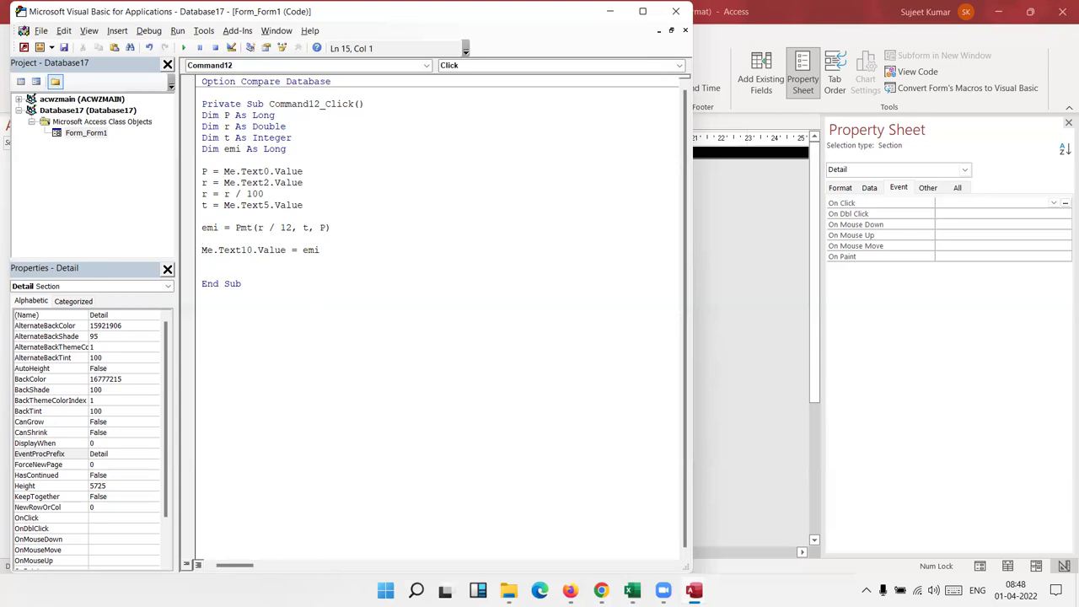
left_click(711, 252)
Close Form1 and save its design under the name EMI.
left_click(175, 121)
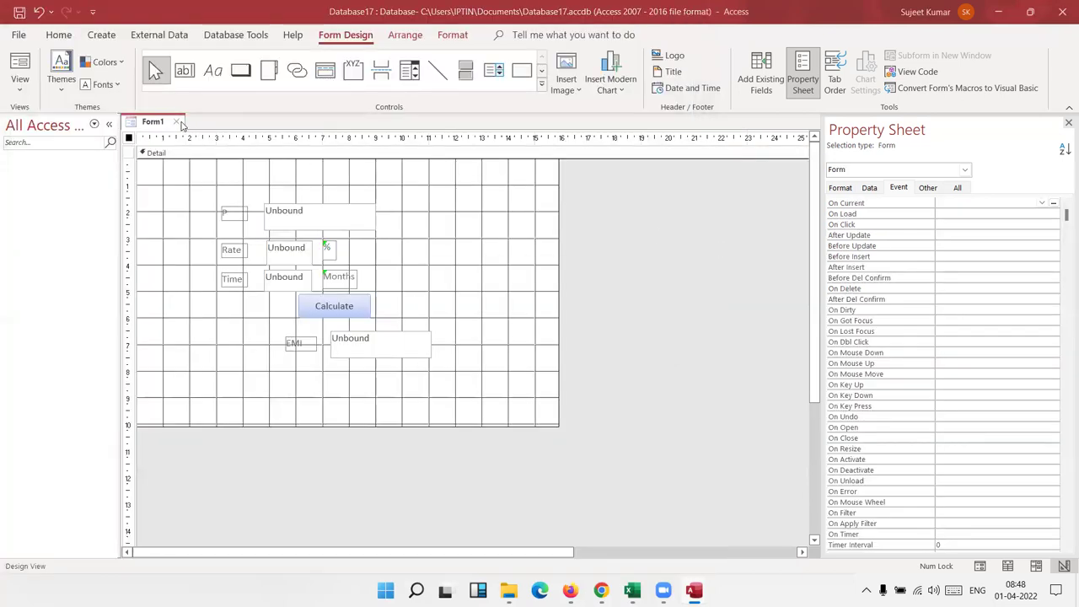
left_click(489, 332)
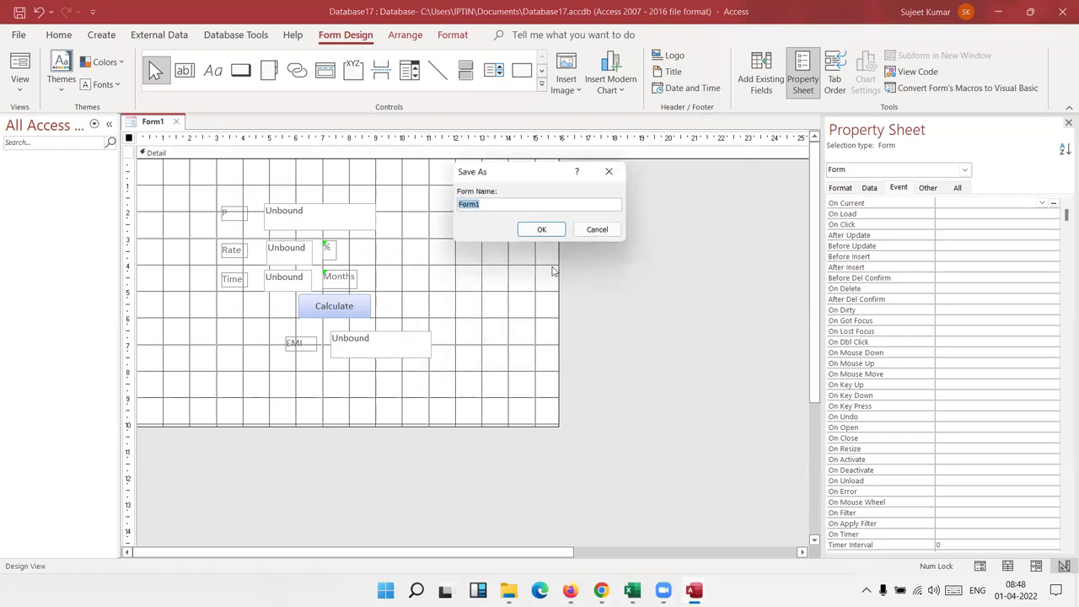
type("EMI")
left_click(551, 233)
Run the EMI form with P 20000, Rate 5, Time 36 and select the -599 result.
double_click(59, 173)
type("20000")
left_click(281, 215)
type("5")
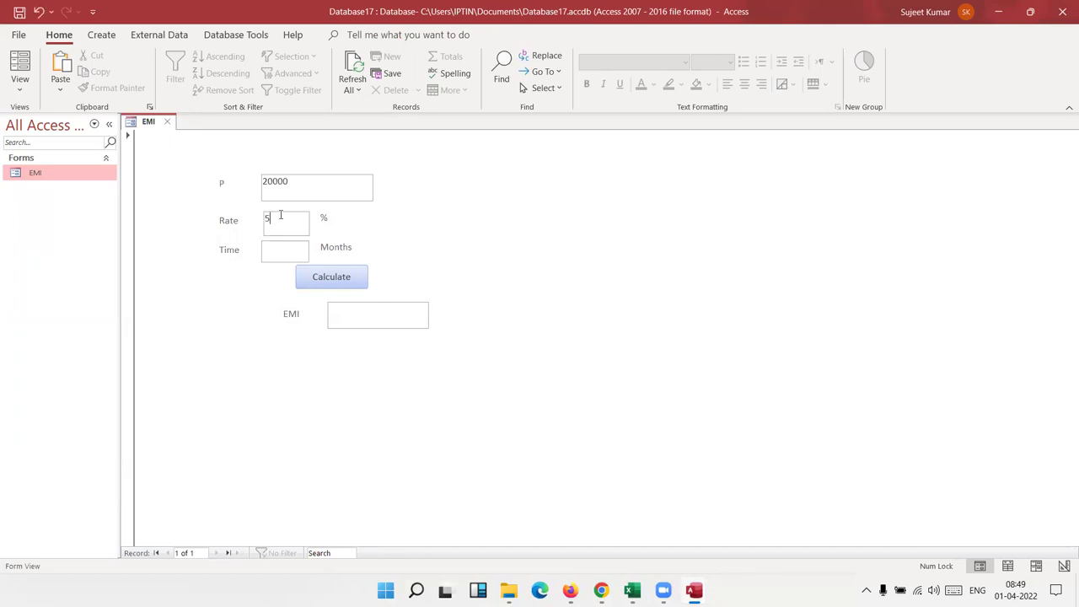
left_click(294, 251)
type("36")
left_click(344, 284)
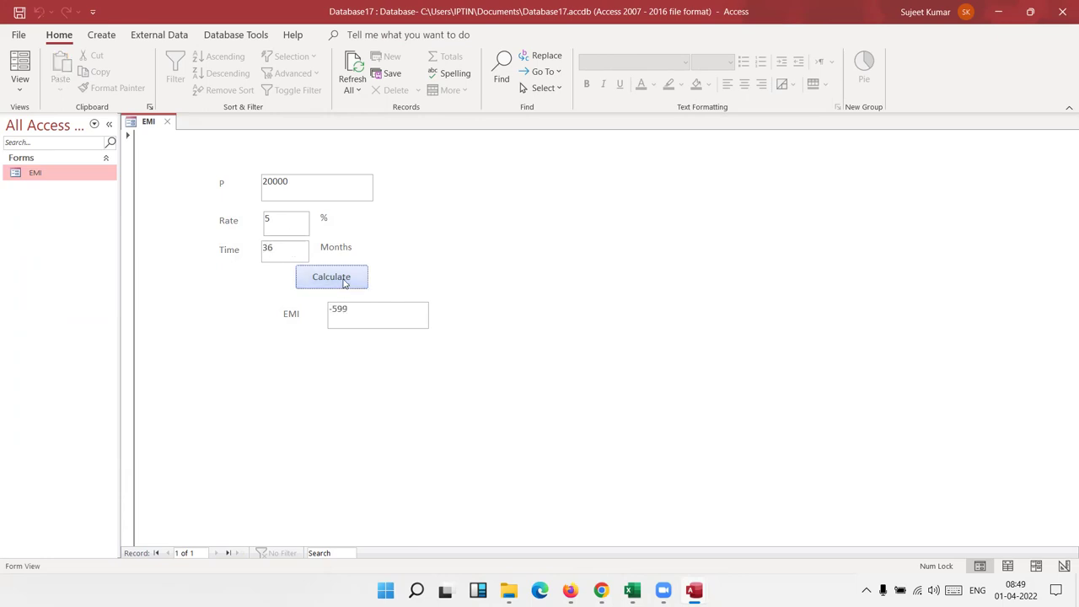
left_click_drag(349, 310, 320, 310)
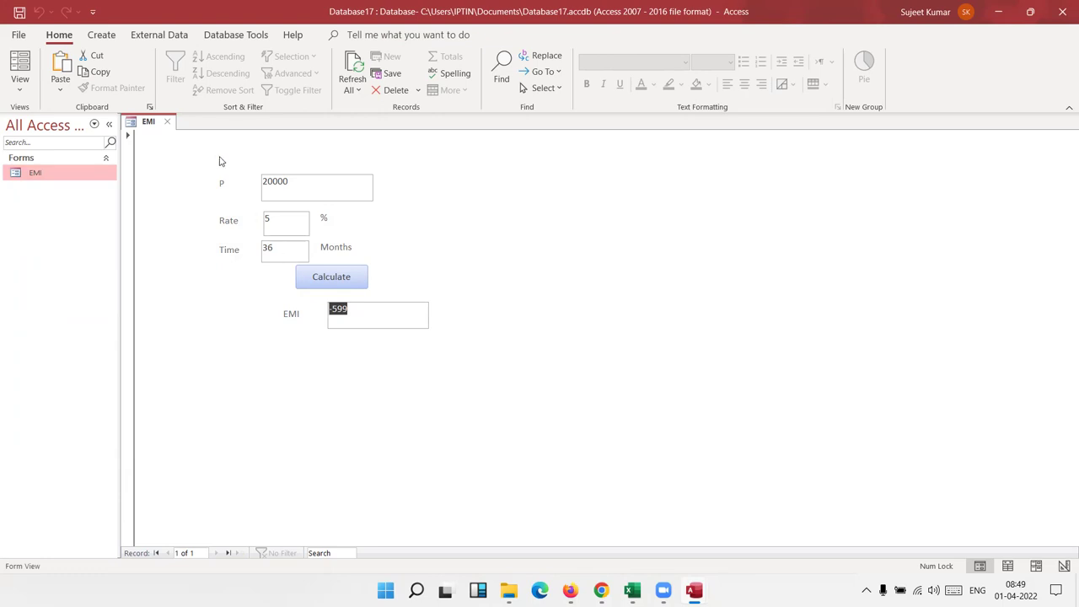
Reopen the EMI form in Design View.
left_click(167, 121)
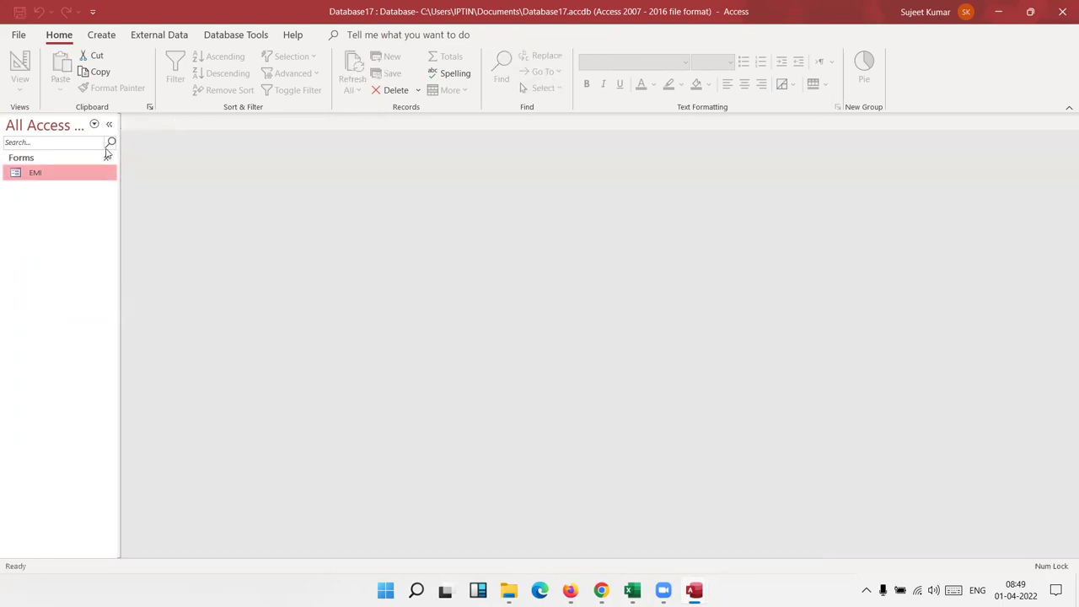
double_click(93, 172)
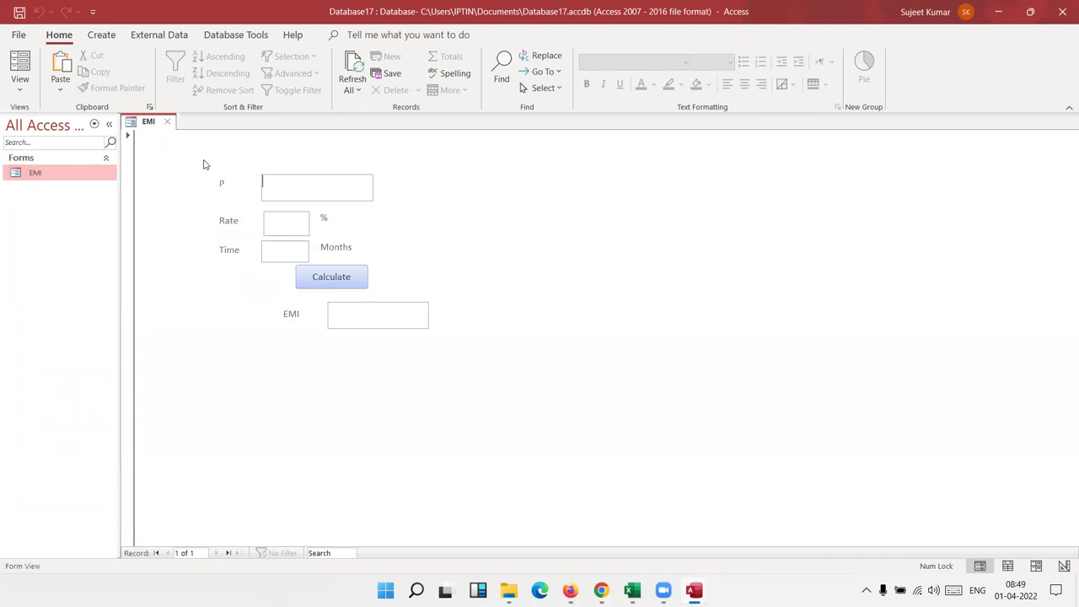
left_click(167, 121)
right_click(80, 173)
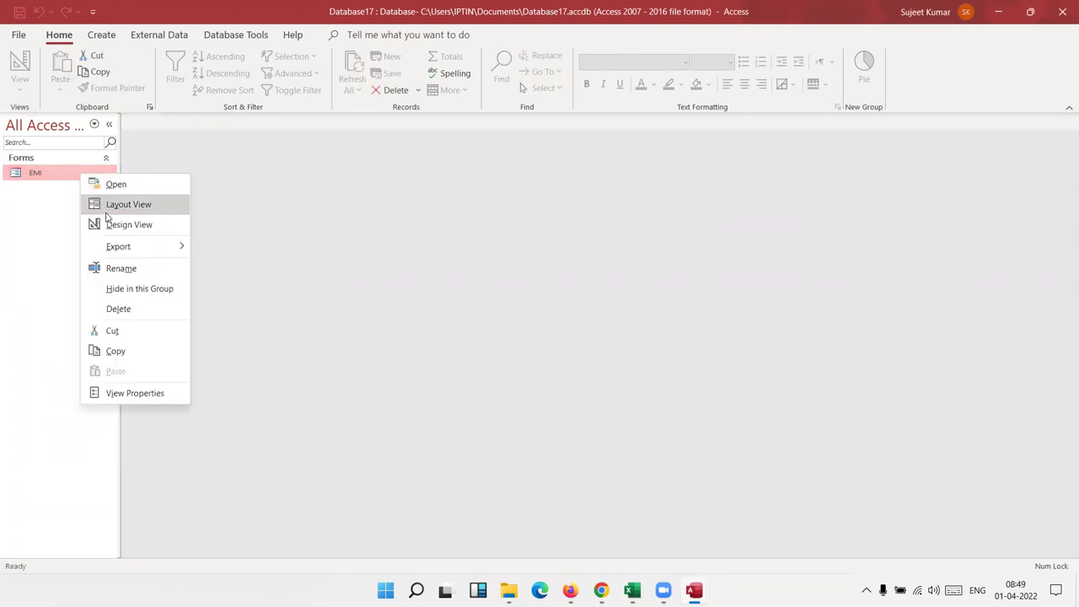
left_click(114, 225)
Select the EMI result text box and browse its Property Sheet tabs.
left_click(333, 341)
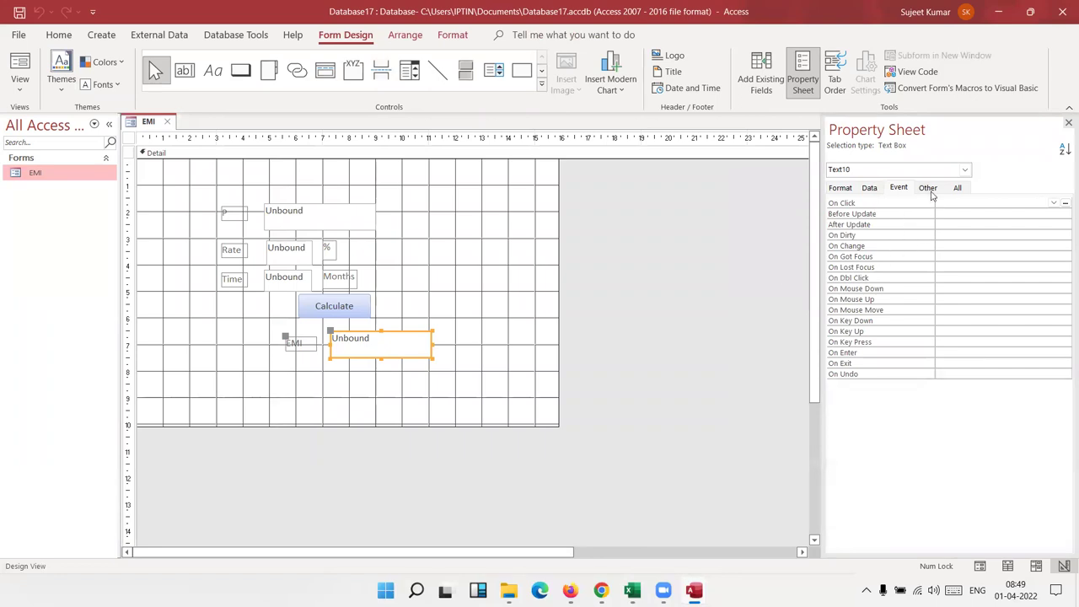
left_click(931, 192)
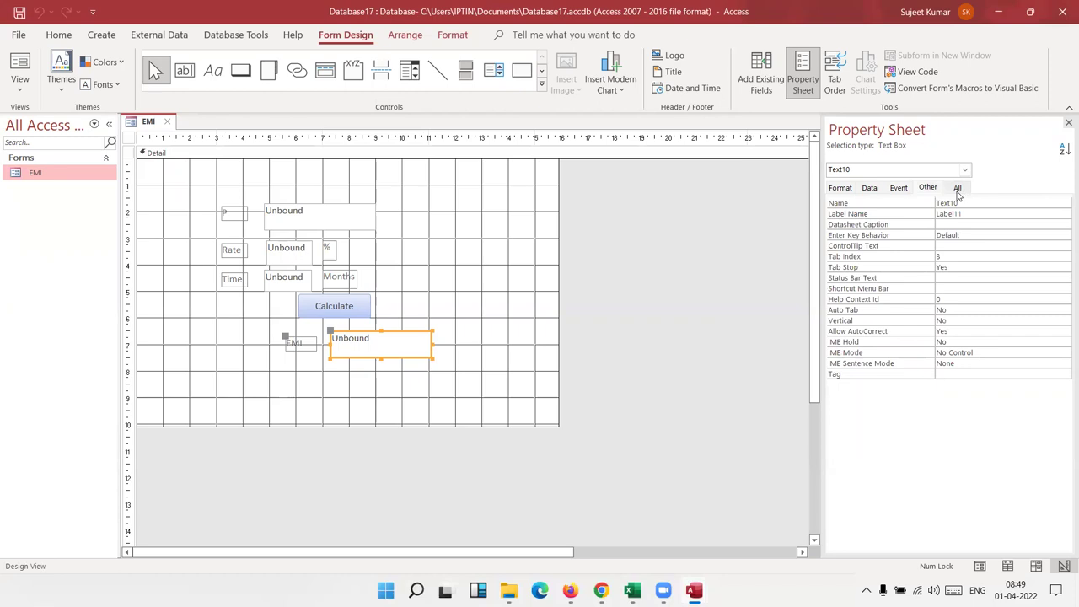
left_click(843, 192)
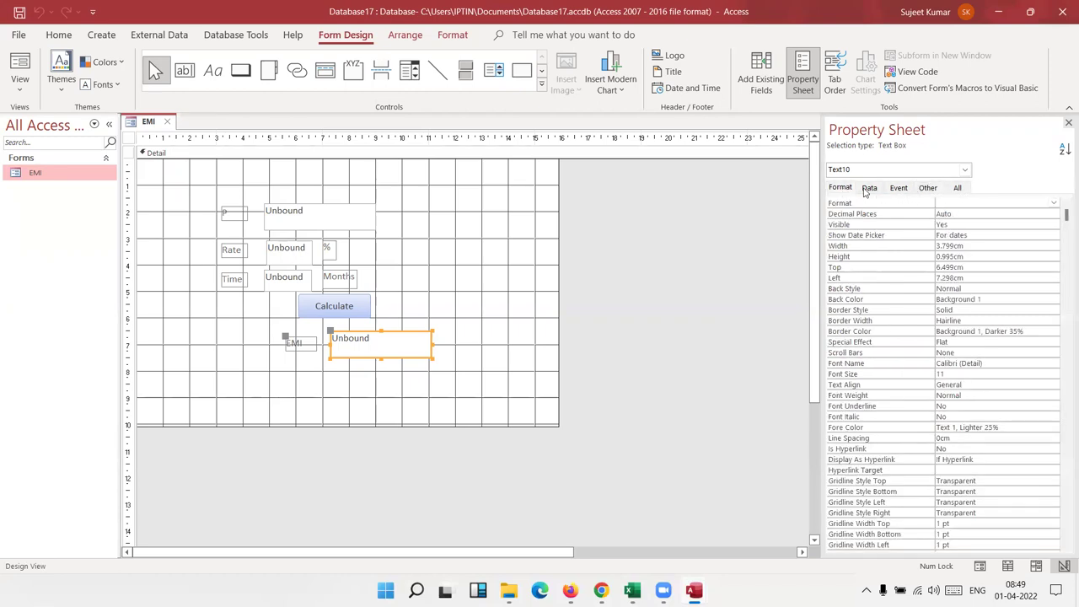
left_click(867, 189)
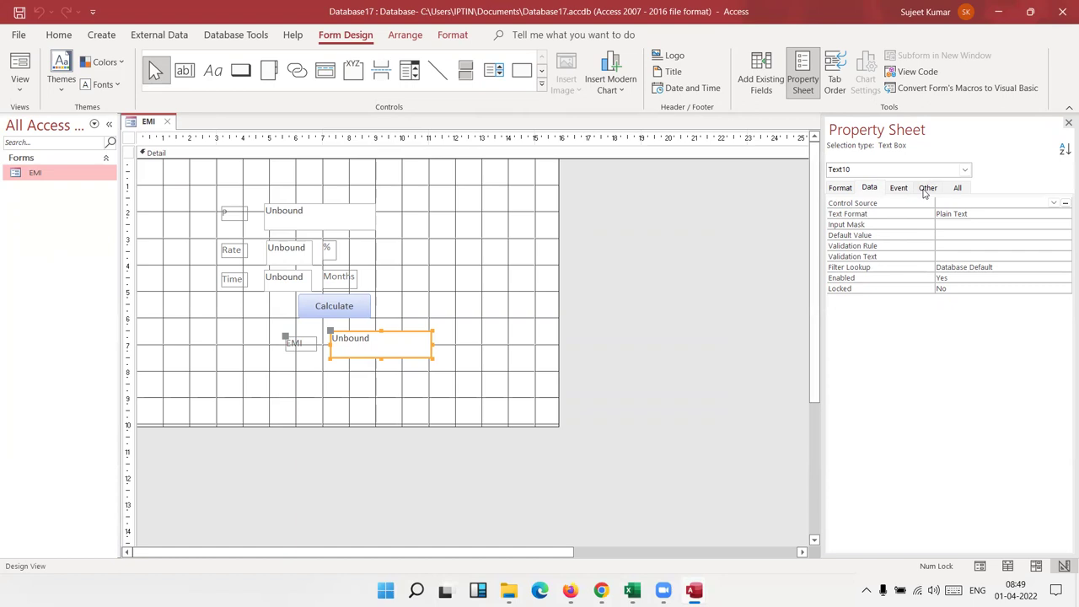
left_click(896, 192)
left_click(920, 189)
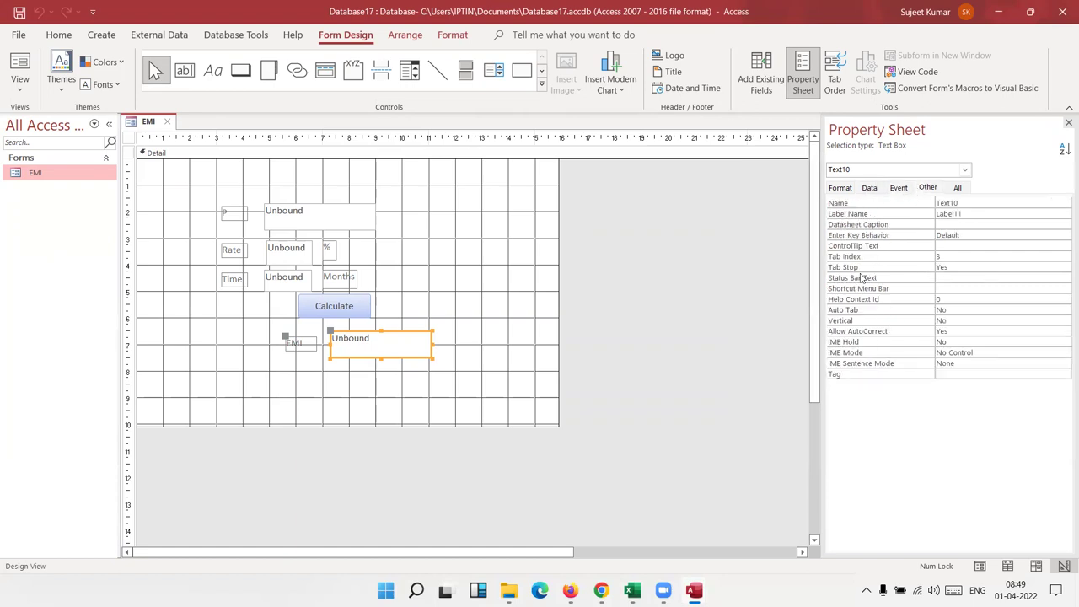
left_click(959, 188)
scroll(933, 263, "down", 2)
scroll(933, 262, "down", 3)
scroll(934, 264, "down", 4)
scroll(933, 266, "down", 3)
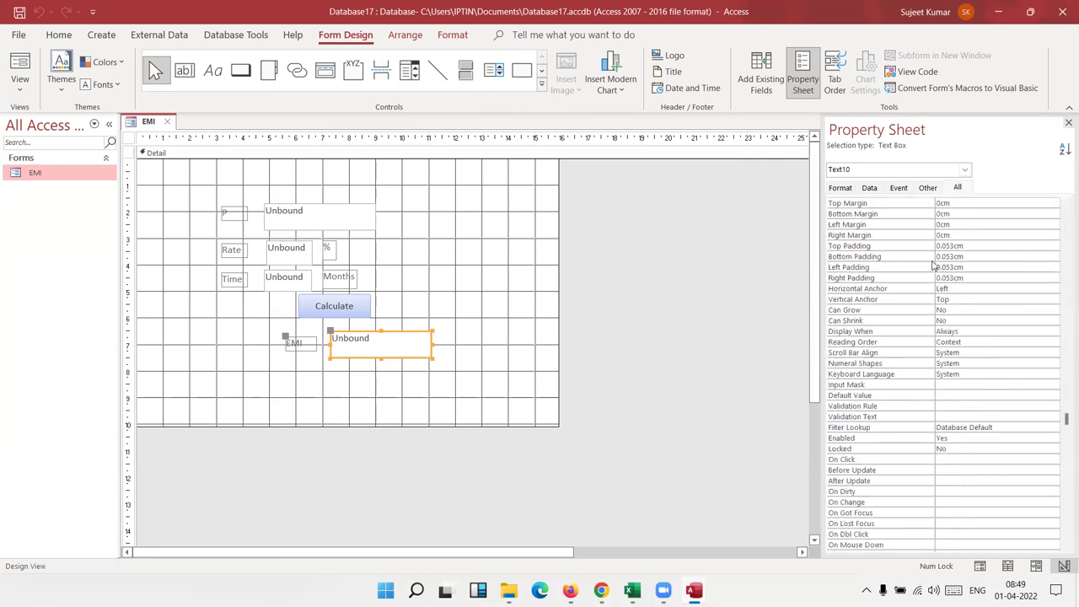
scroll(933, 266, "up", 7)
scroll(934, 263, "up", 5)
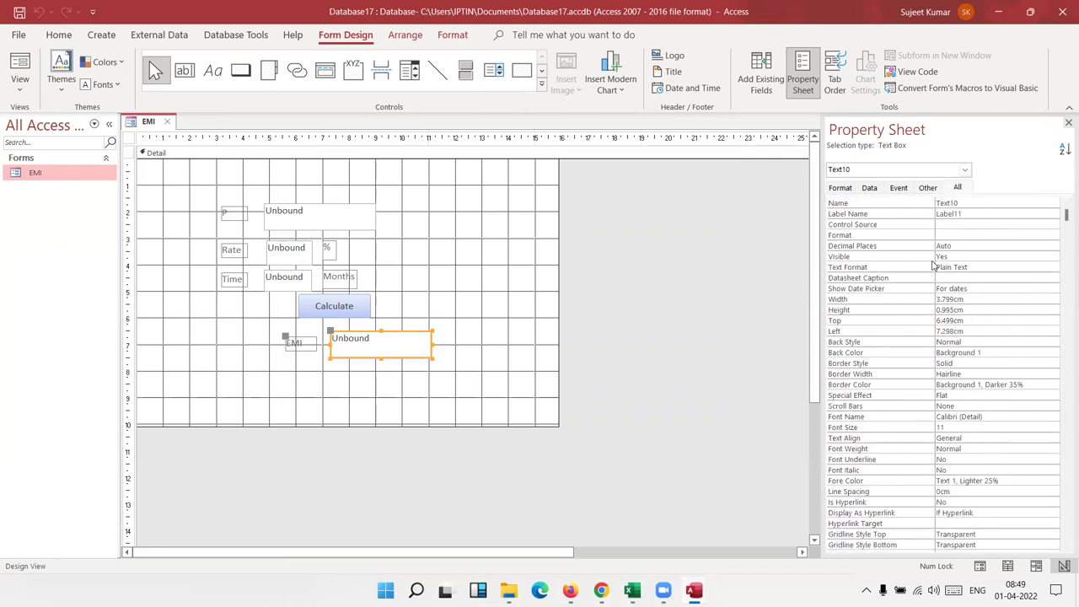
left_click(841, 188)
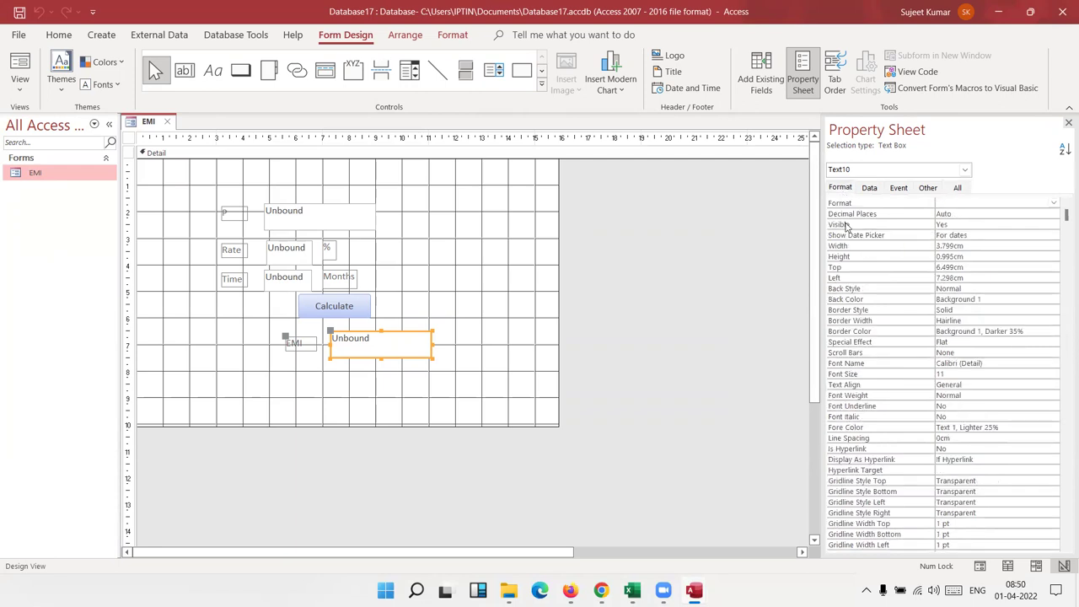
Set the EMI box's Visible property to No.
left_click(846, 226)
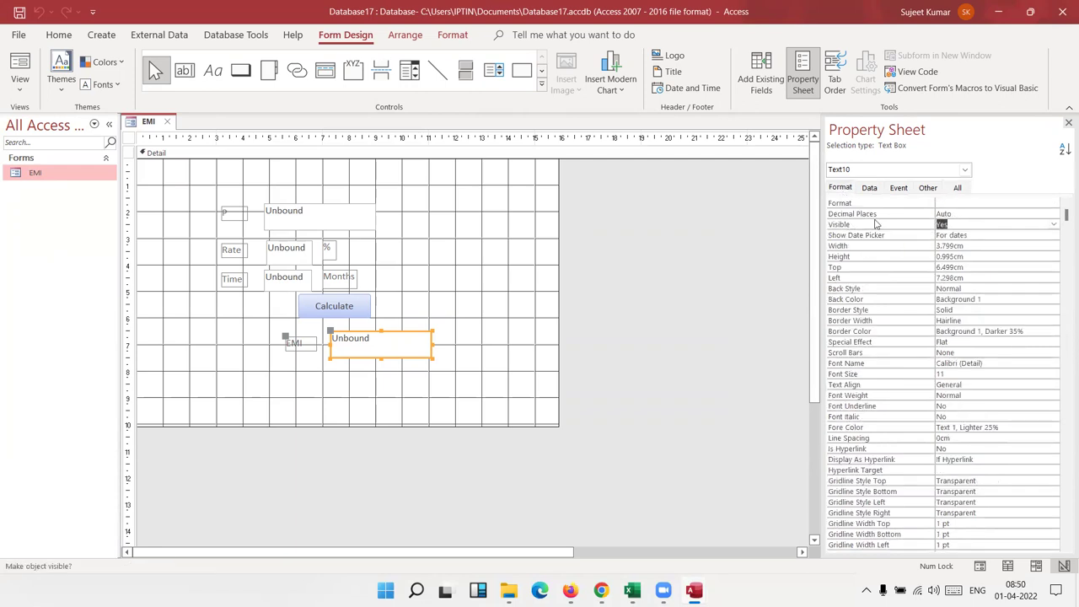
left_click(1054, 225)
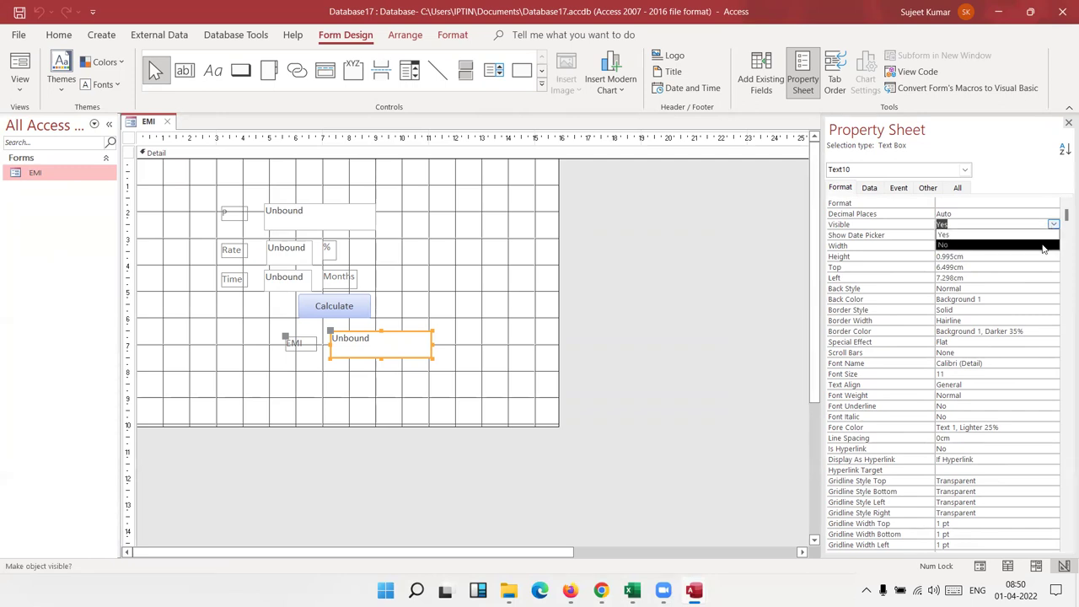
left_click(1042, 245)
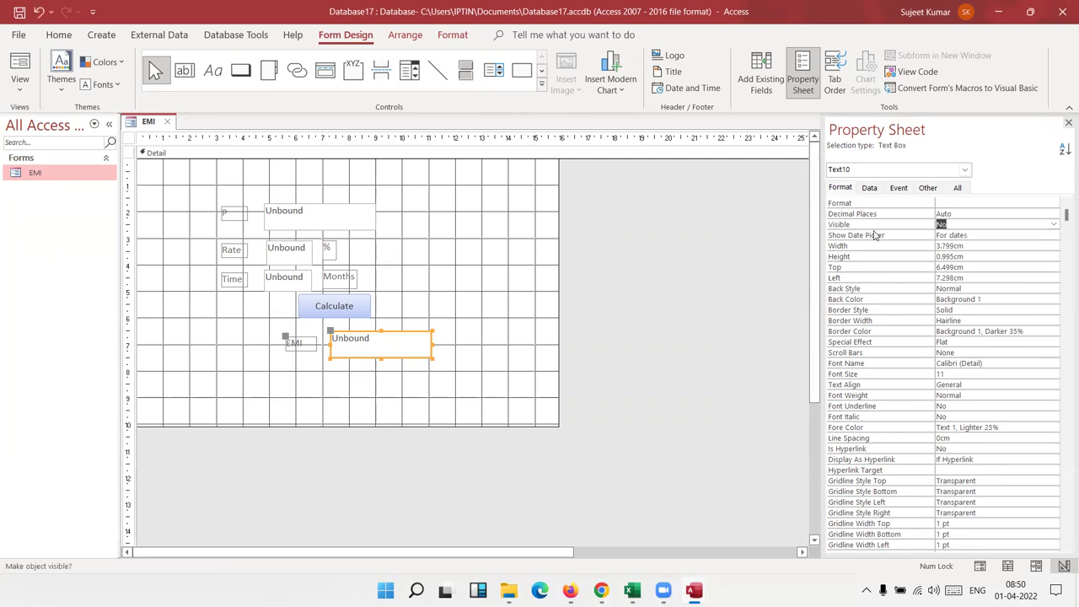
left_click(415, 406)
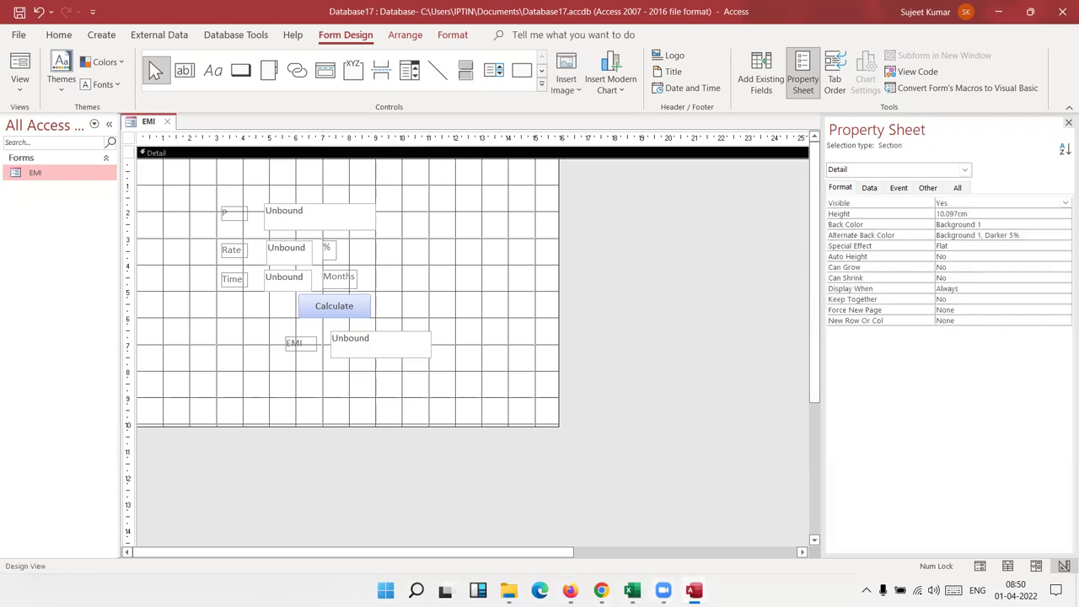
Add the line 'Me.Text10.Visible = True' after the Pmt line in the Calculate code.
mouse_move(693, 590)
left_click(758, 531)
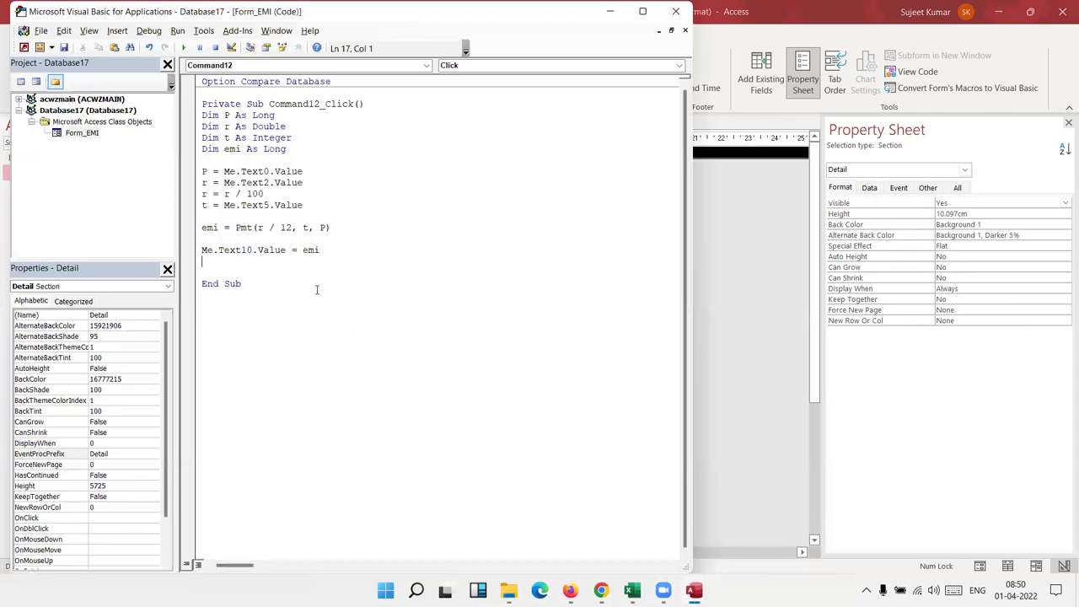
key("Return")
key("Return")
type("me.te")
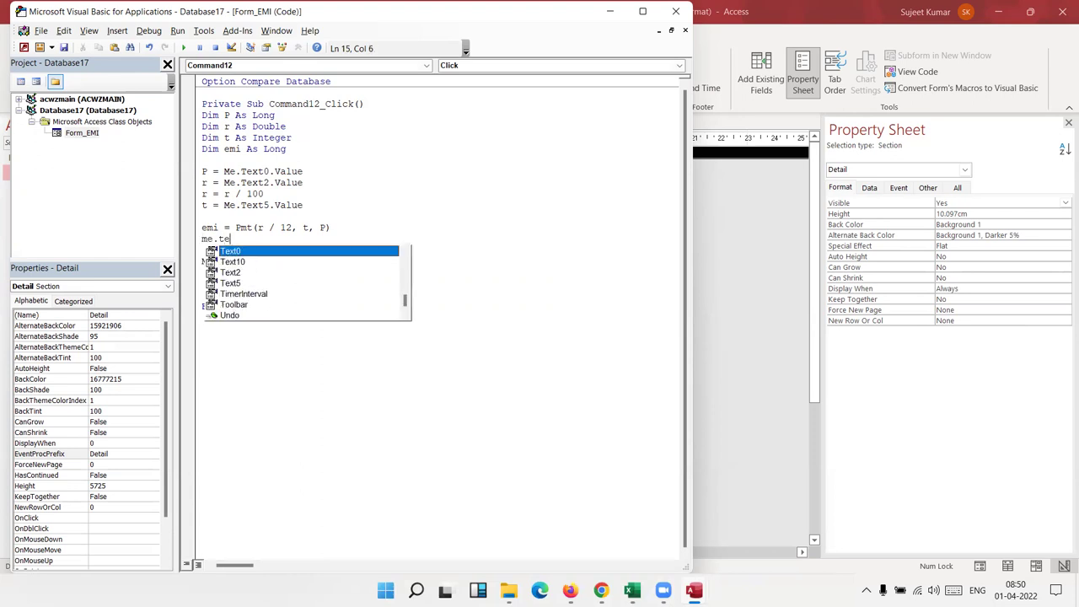
left_click(233, 261)
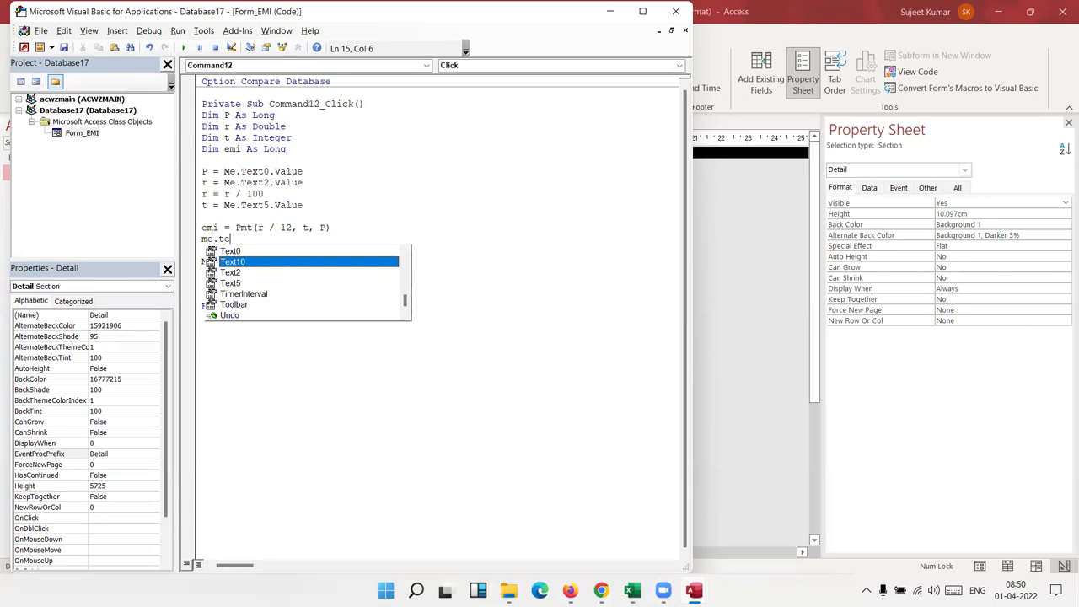
key("Tab")
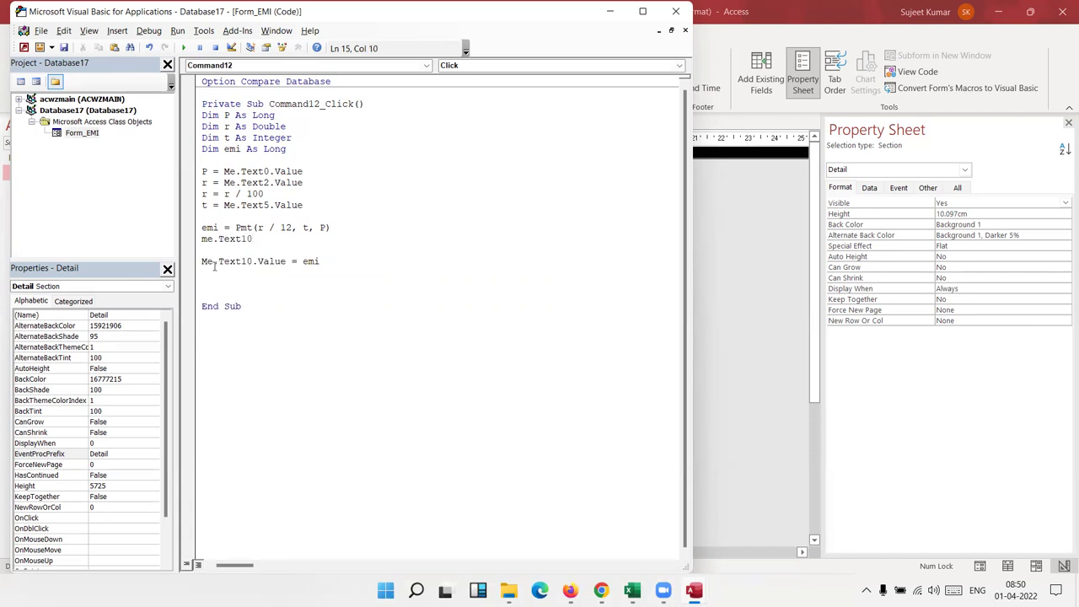
type(".")
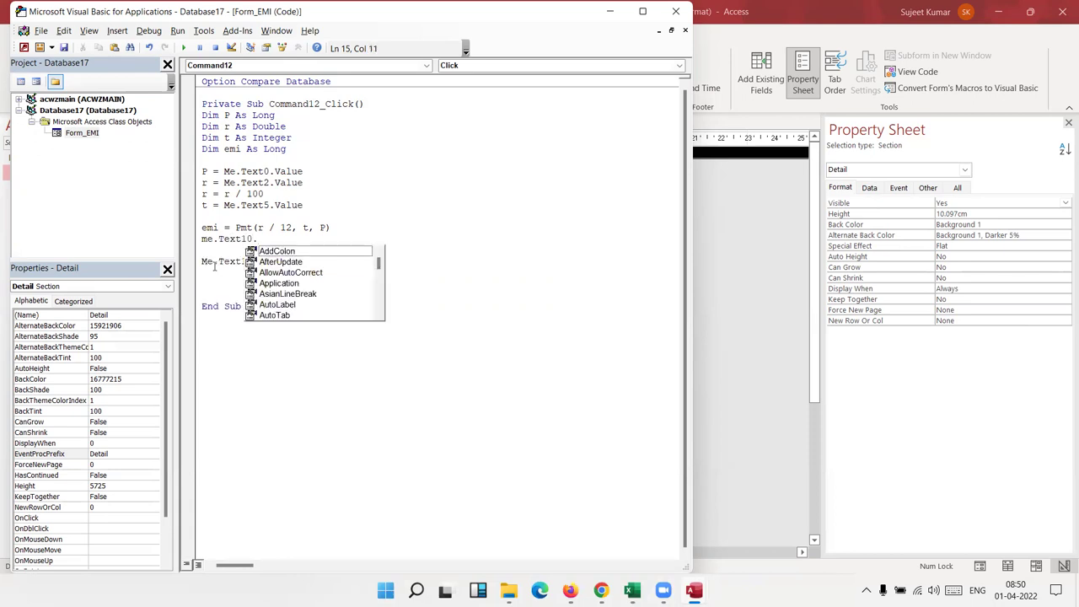
type("v")
key("Down")
key("Down")
key("Down")
key("Up")
key("Down")
key("Down")
key("Down")
key("Tab")
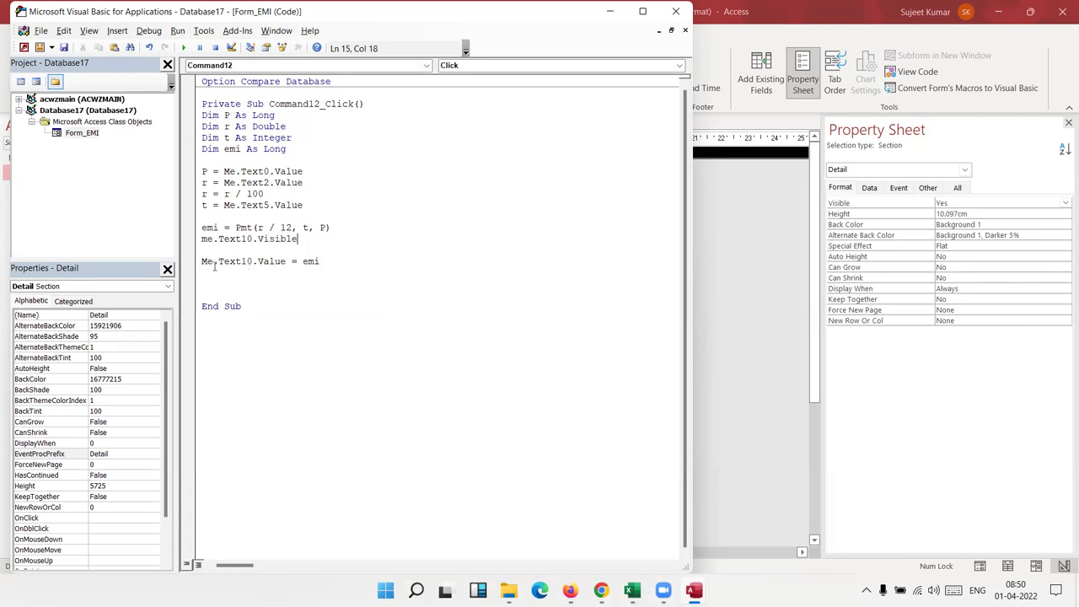
type("=tr")
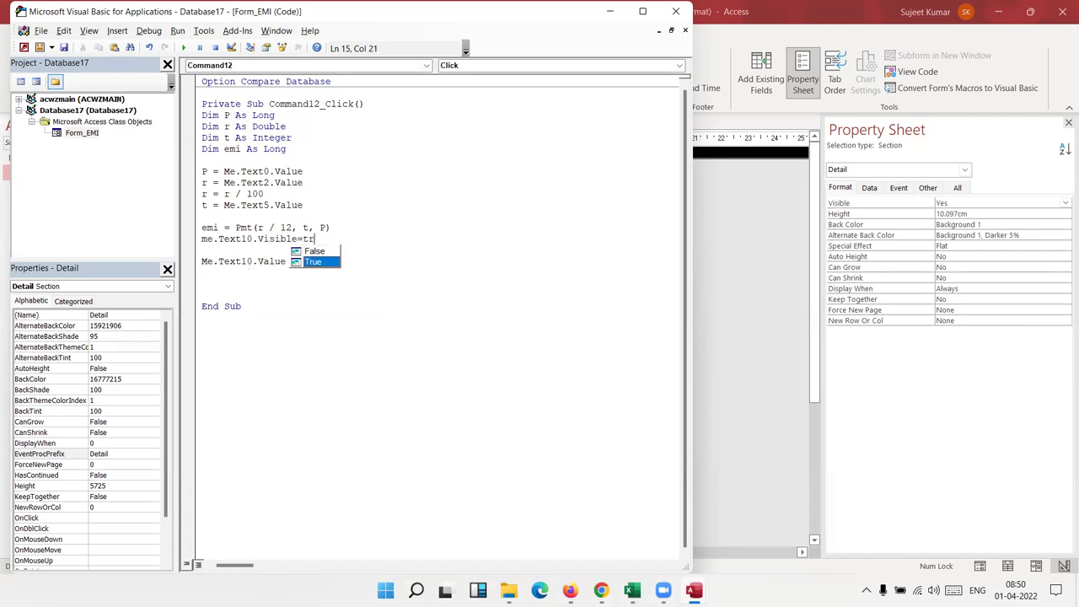
key("Tab")
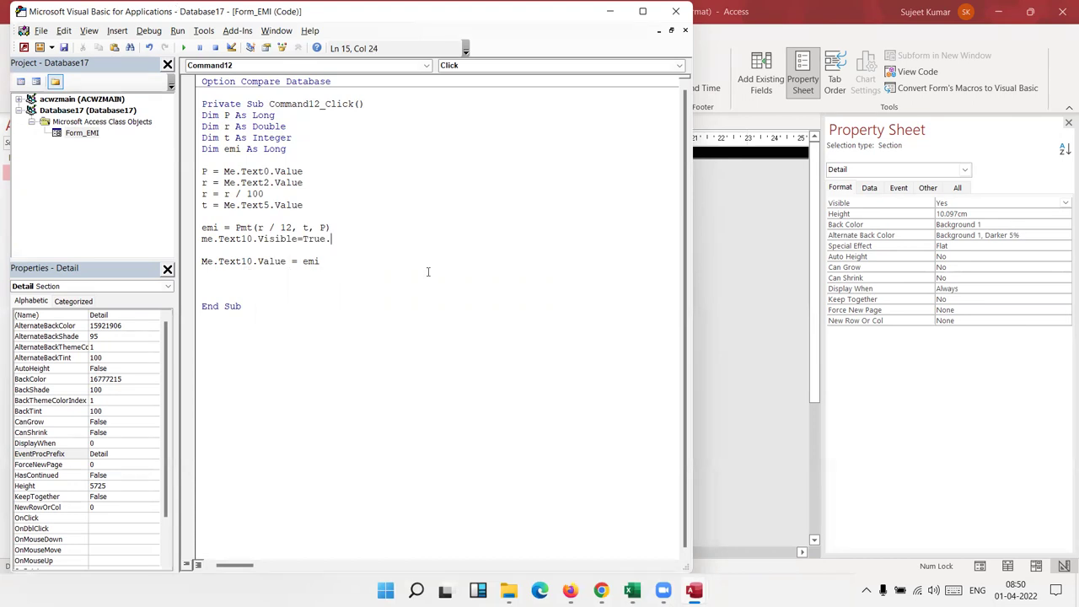
left_click(393, 335)
key("Return")
key("BackSpace")
left_click(423, 297)
Change the assignment to 'Me.Text10.Value = Abs(emi)' for a positive EMI.
left_click(303, 262)
type("abs(")
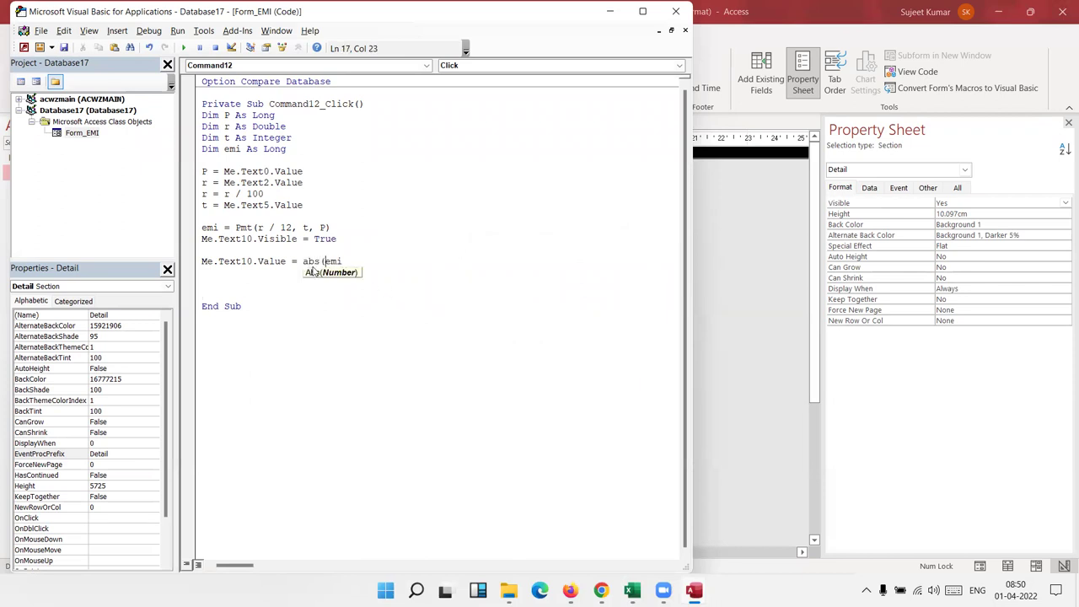
key("End")
key("Down")
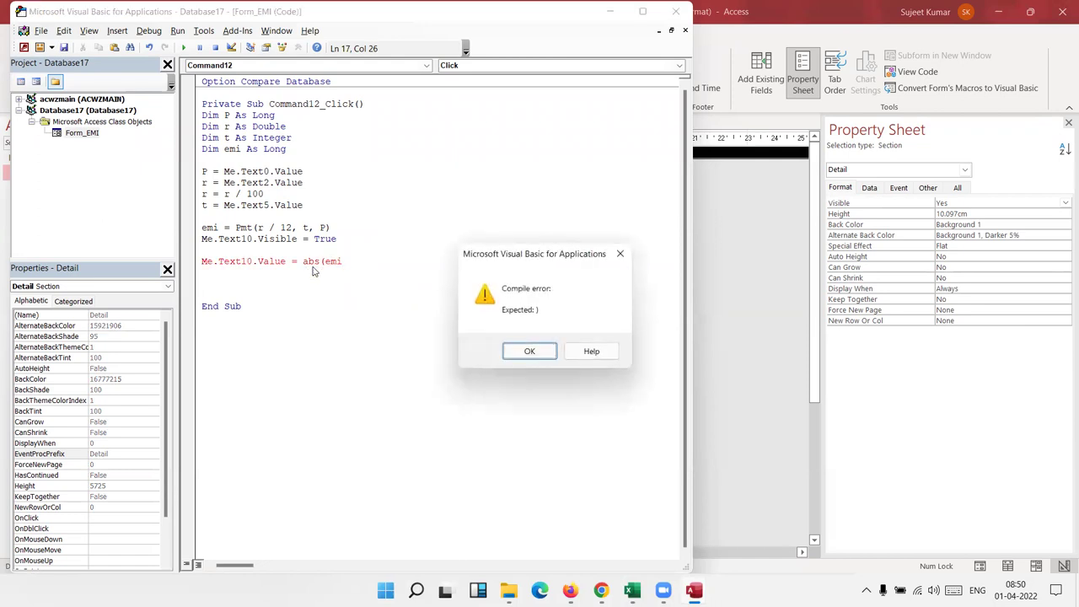
key("Return")
type(")")
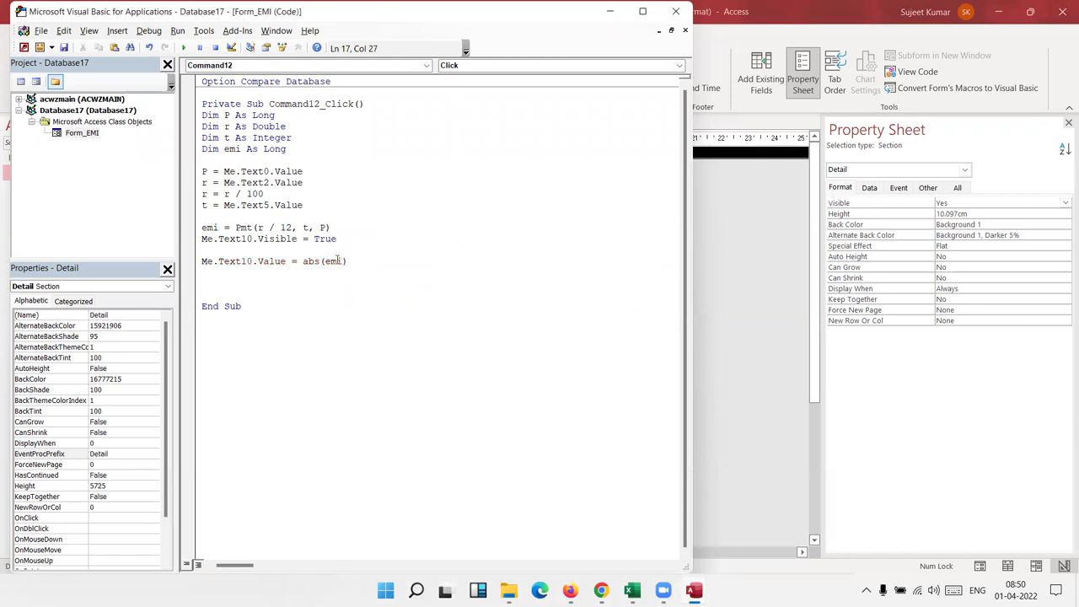
Close the EMI form design and save the changes.
left_click(790, 272)
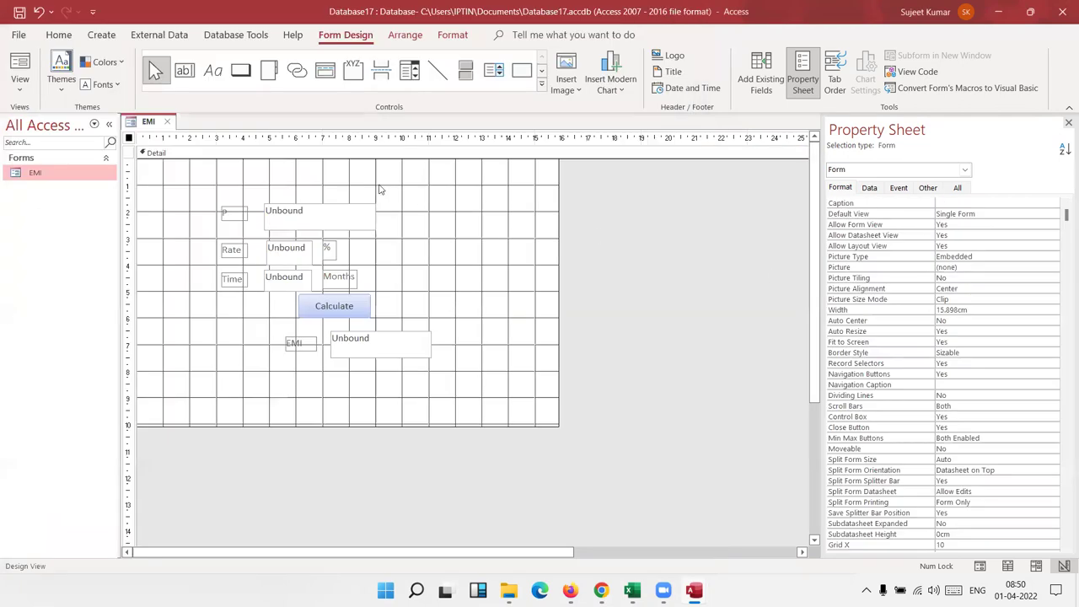
left_click(167, 121)
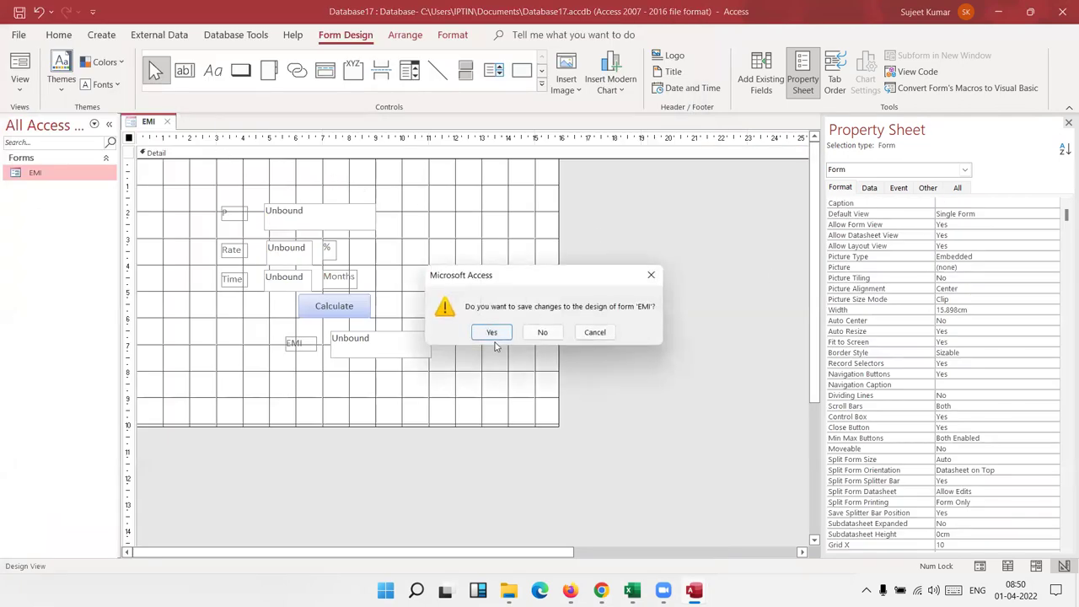
left_click(491, 334)
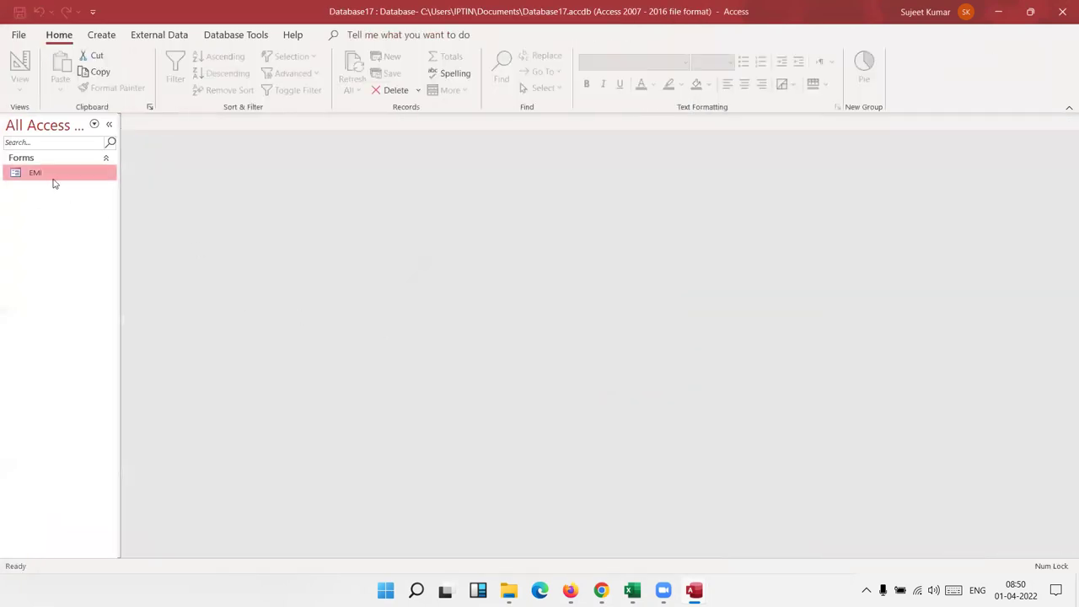
Run the EMI form with 20000, 6 and 48 and check the EMI of 470.
double_click(53, 177)
type("20000")
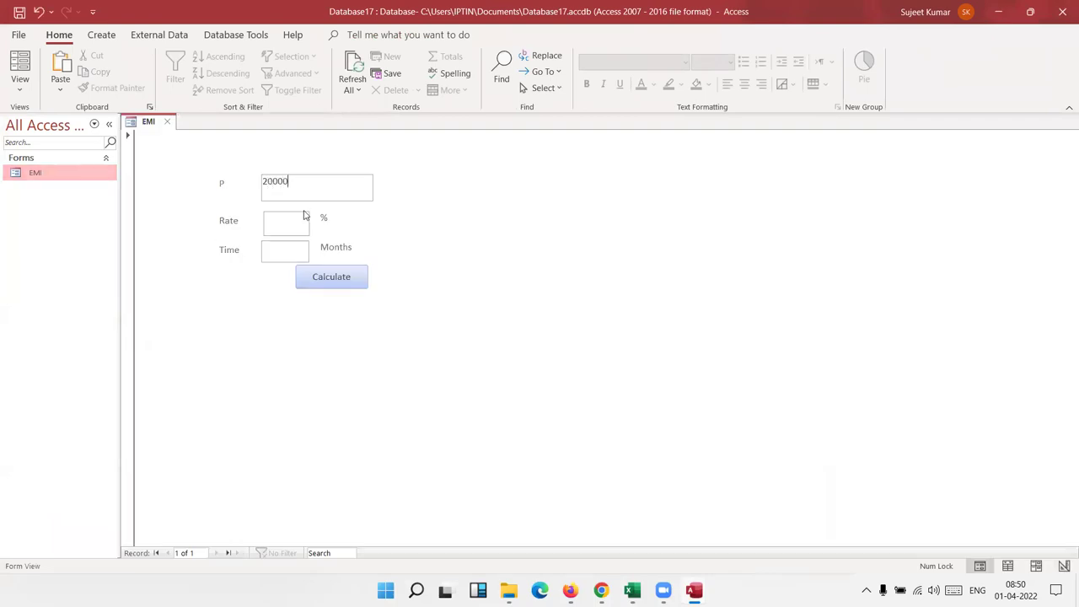
left_click(292, 225)
type("6")
left_click(297, 253)
type("48")
left_click(336, 284)
left_click(345, 308)
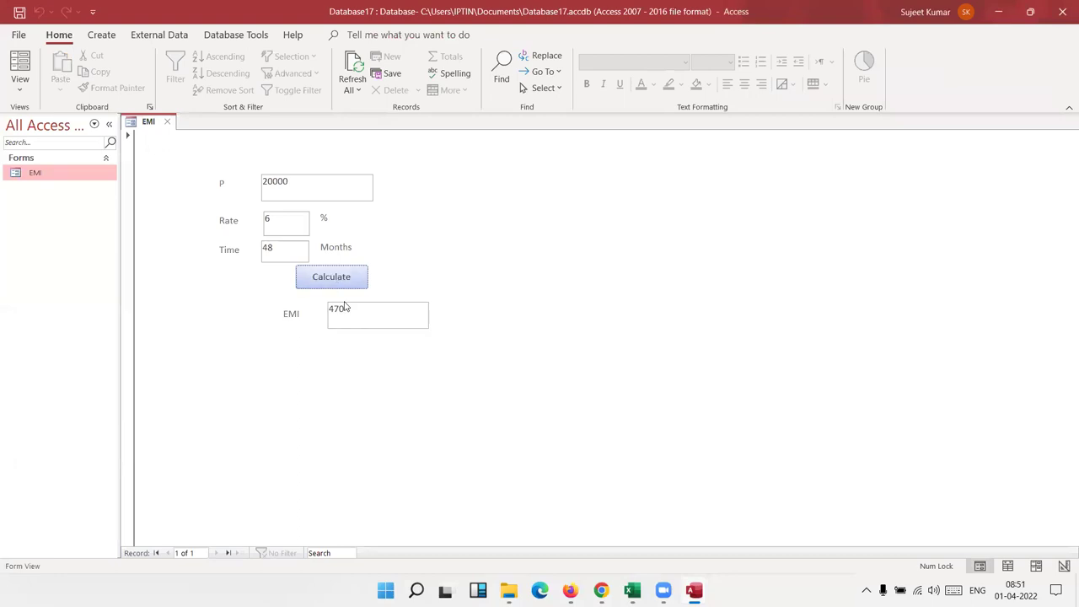
Reopen EMI in Design View, close it, and return to the desktop.
left_click(167, 121)
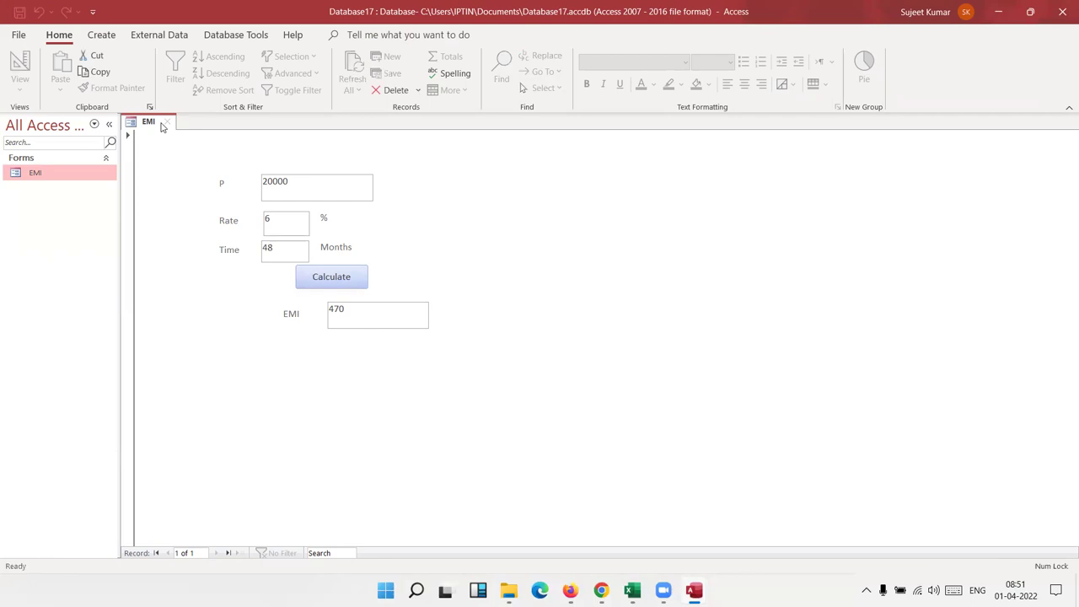
right_click(93, 173)
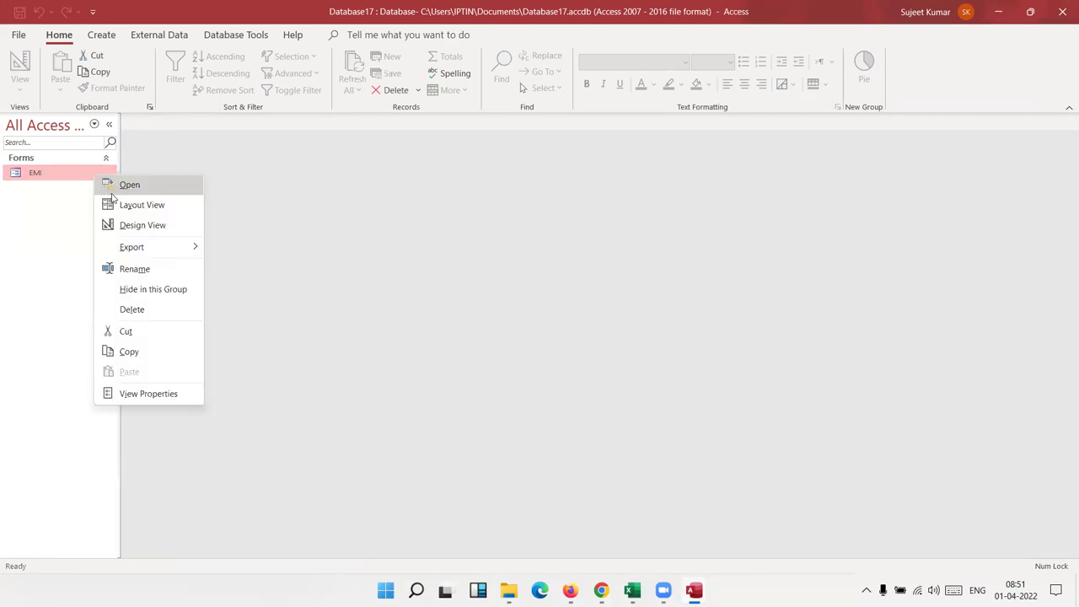
left_click(131, 225)
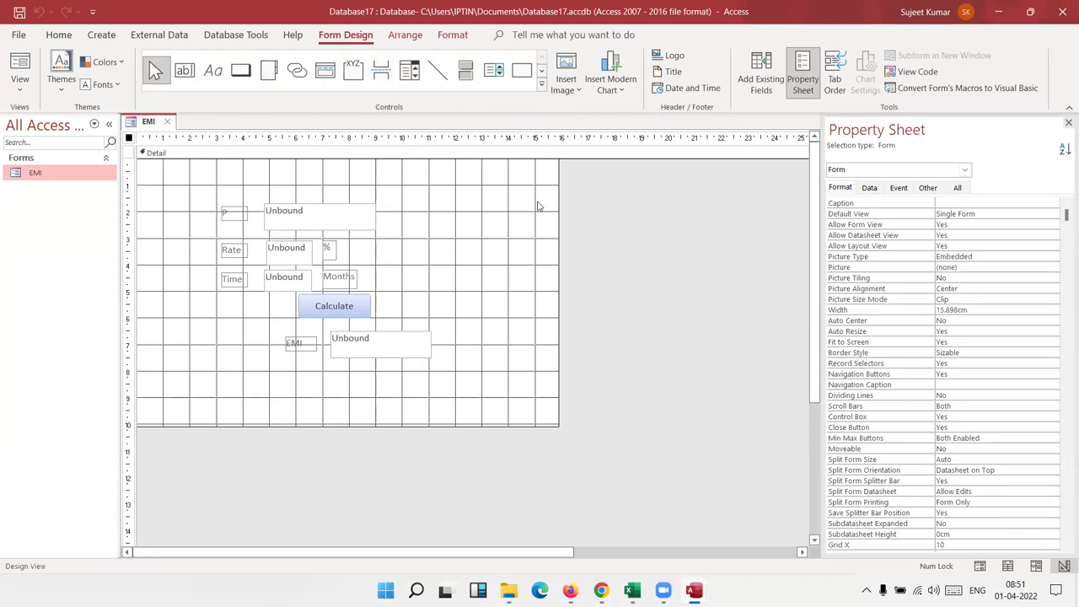
left_click(168, 122)
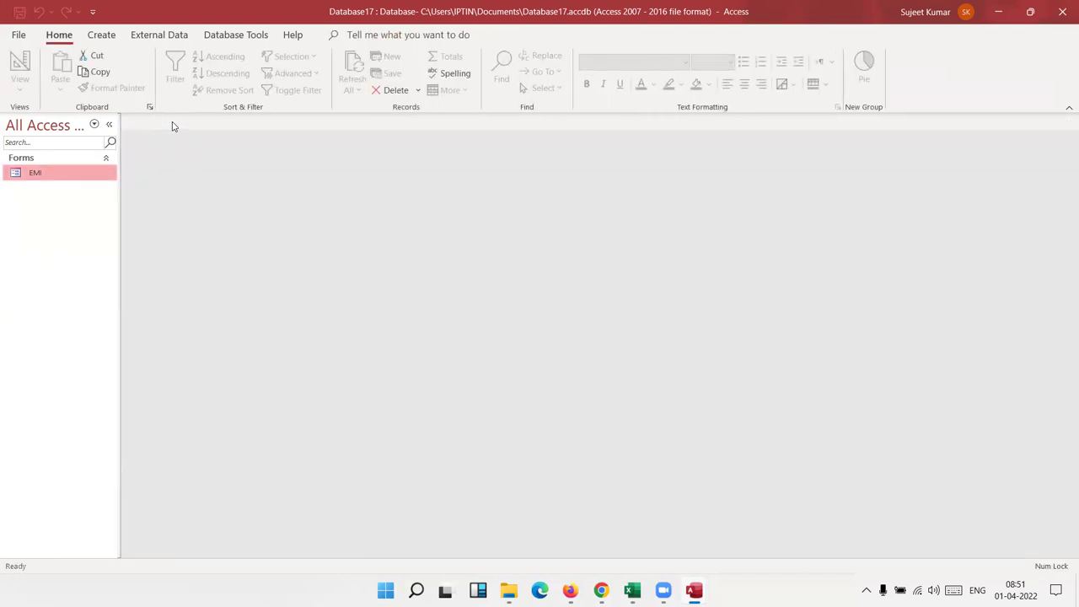
key("super+d")
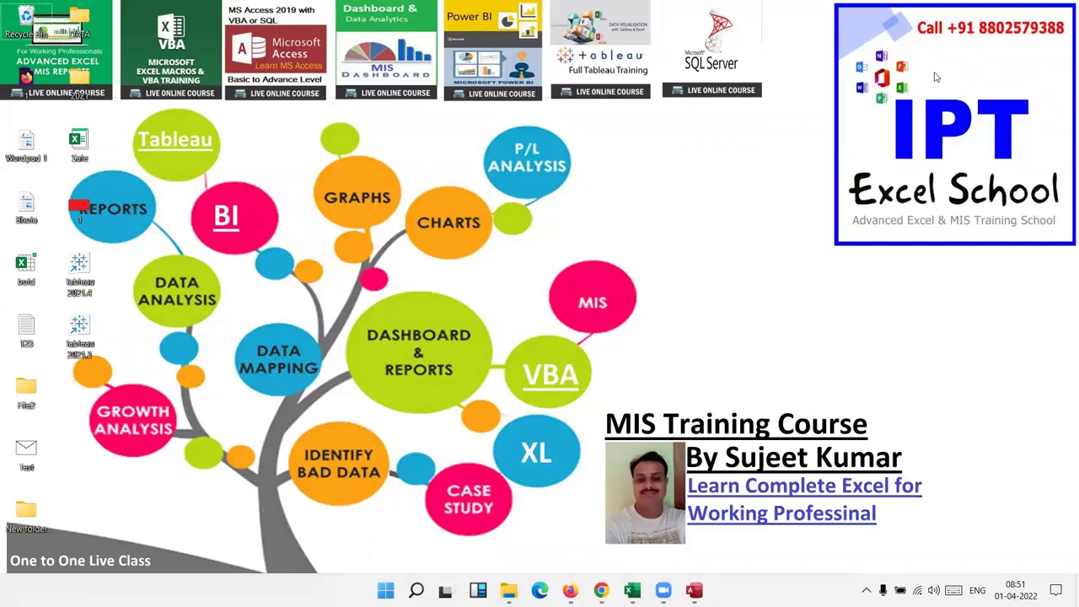
left_click(1049, 48)
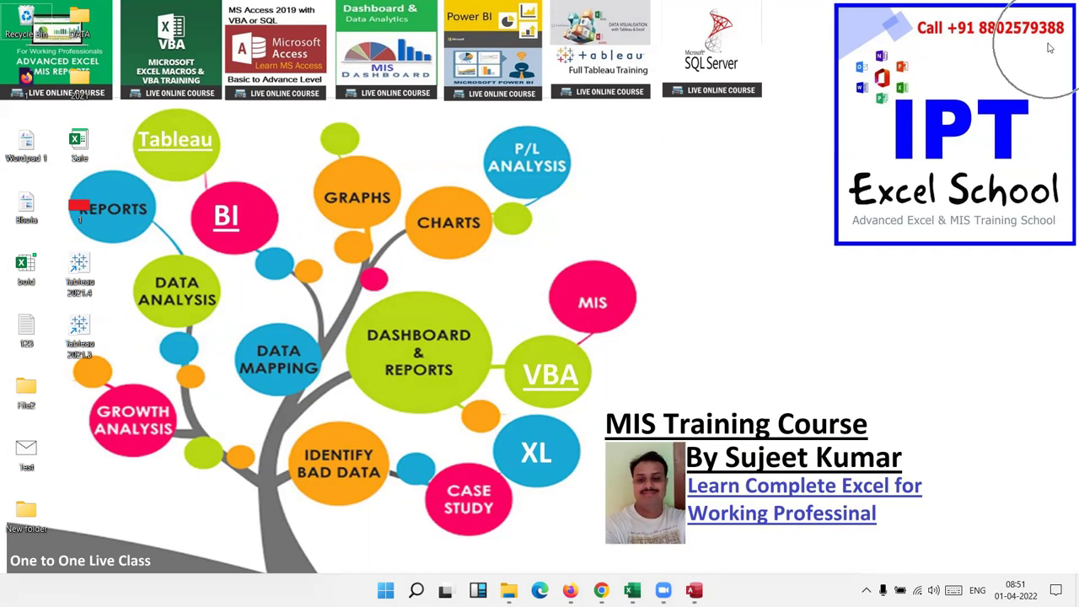